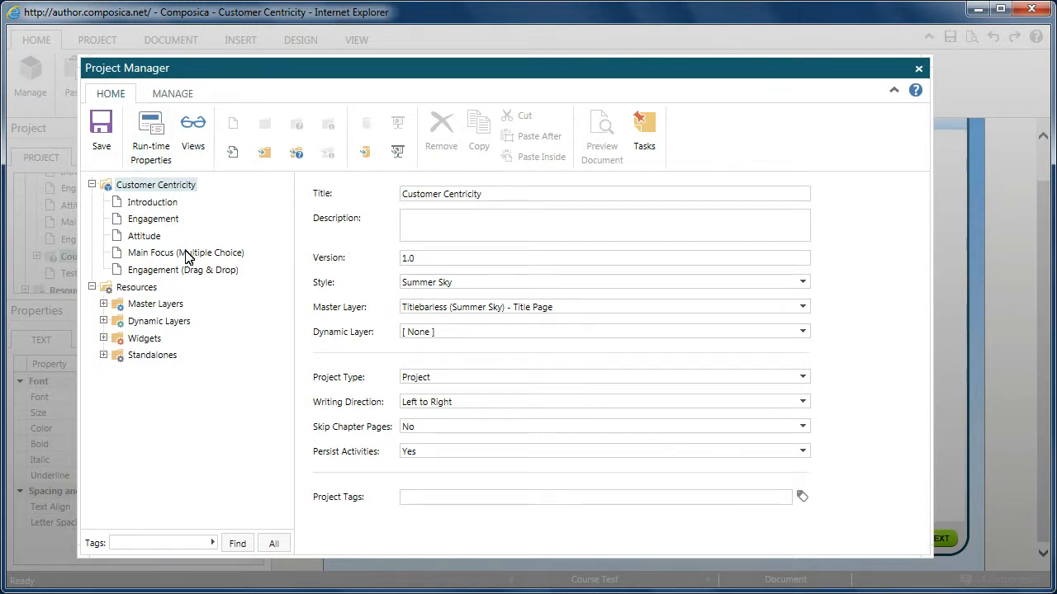
# Step: Add a test after the Engagement (Drag & Drop) page and title it Course Test
pyautogui.click(193, 271)
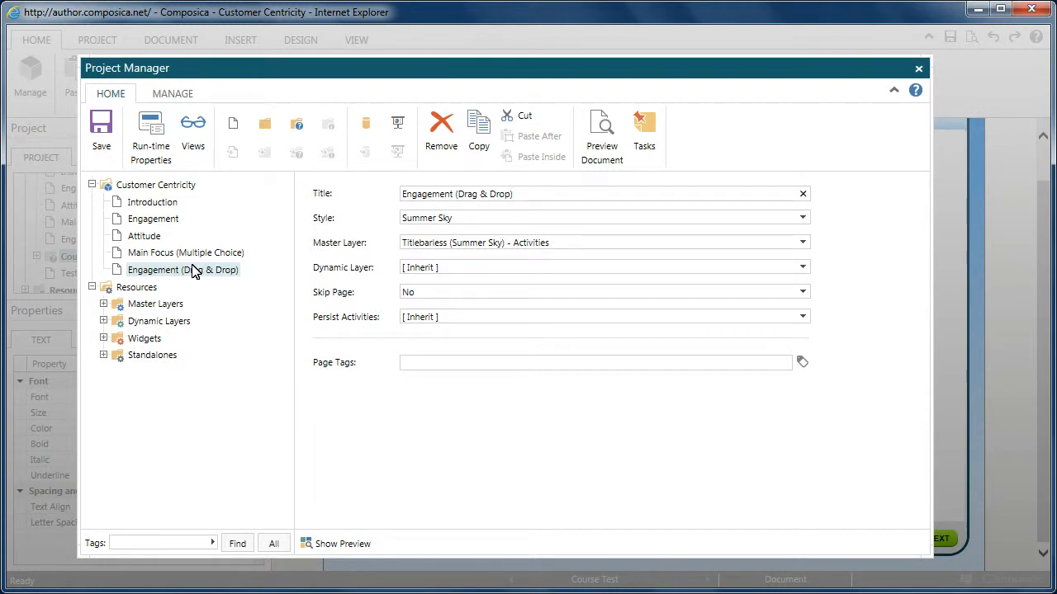
pyautogui.click(298, 125)
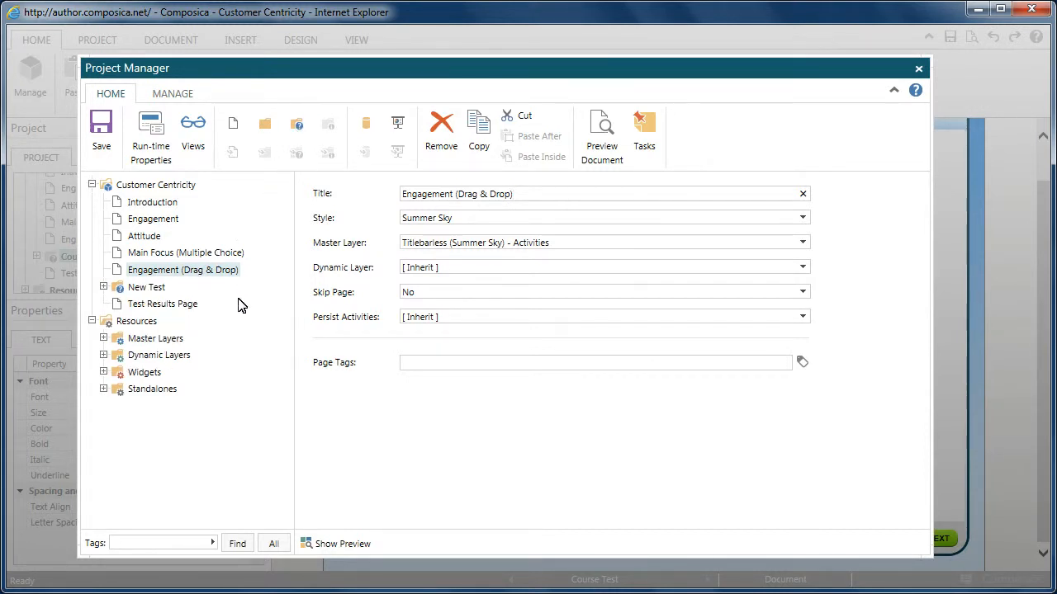
pyautogui.click(140, 287)
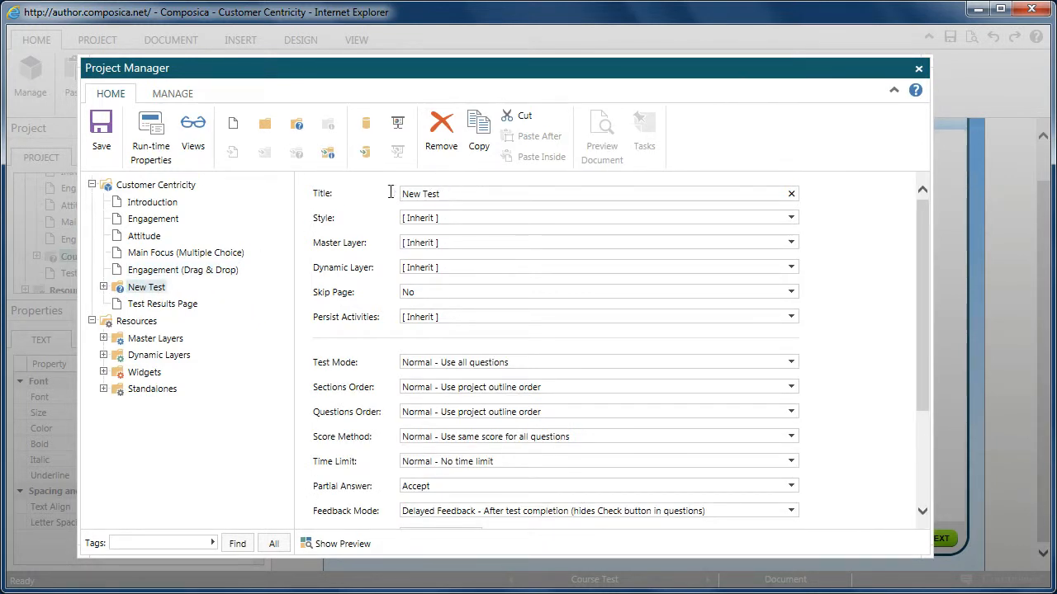
pyautogui.hotkey('ctrl', 'a')
pyautogui.write('Course Test')
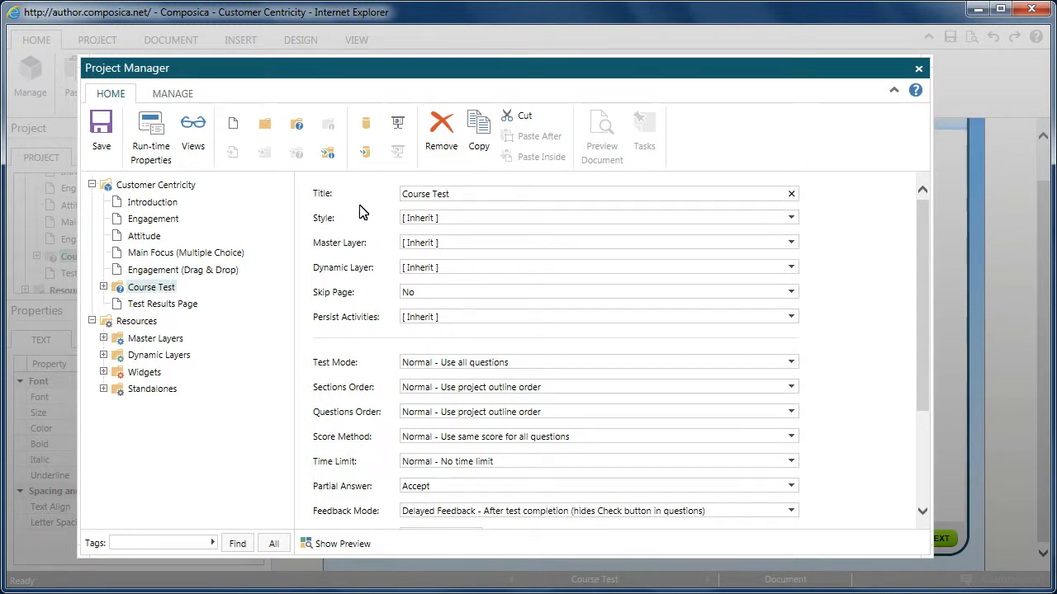
# Step: Add a test section inside Course Test and title it Chapter 1
pyautogui.click(104, 288)
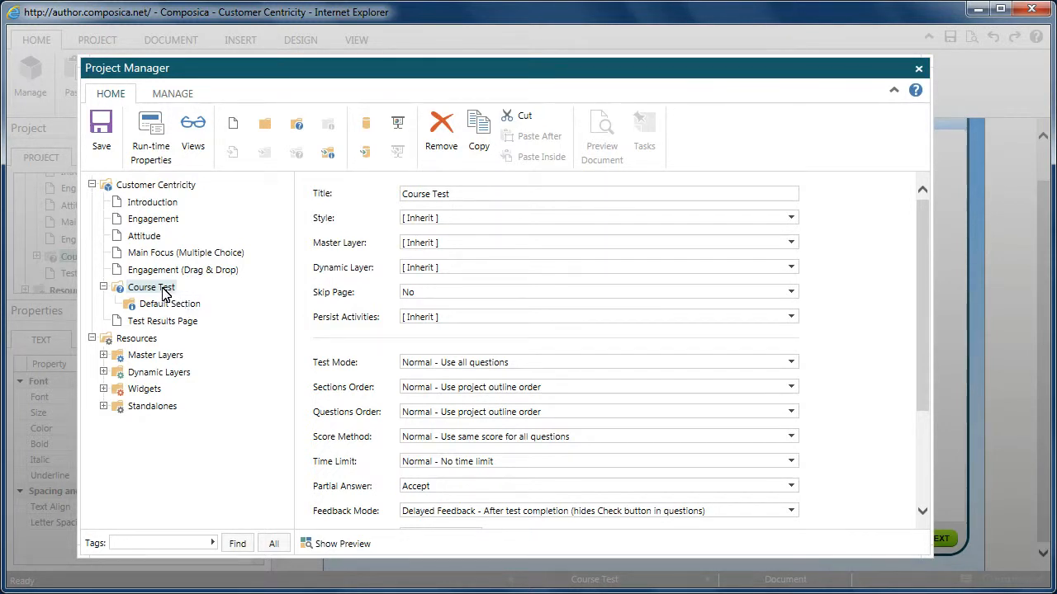
pyautogui.rightClick(166, 294)
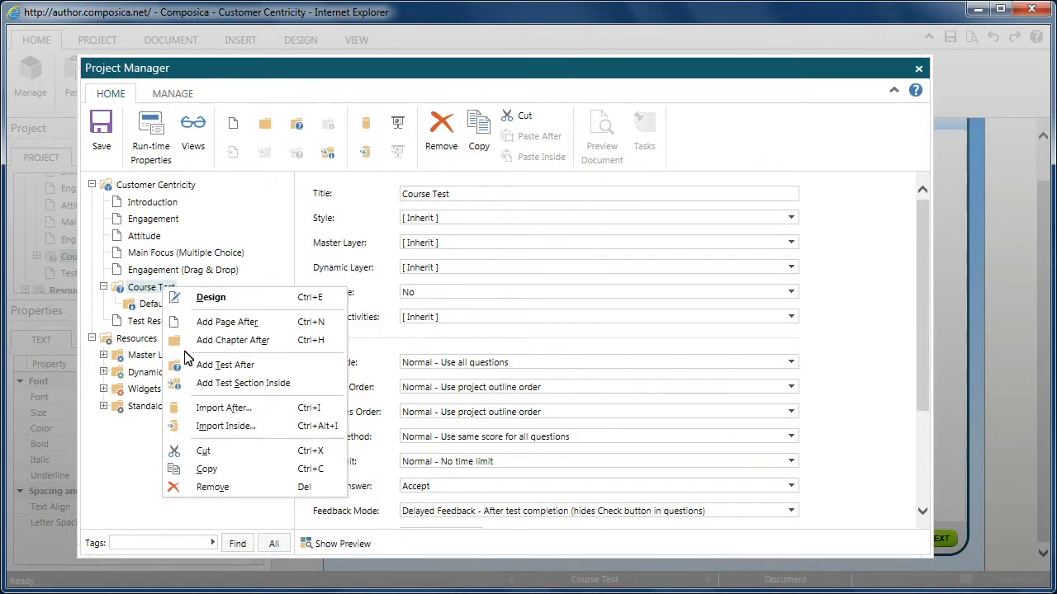
pyautogui.click(221, 391)
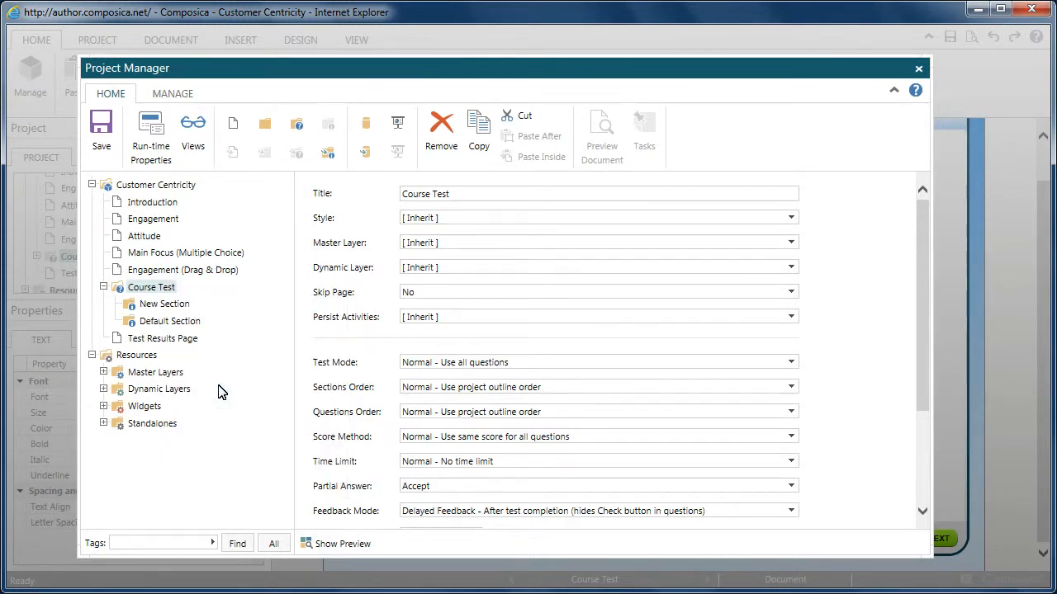
pyautogui.click(186, 308)
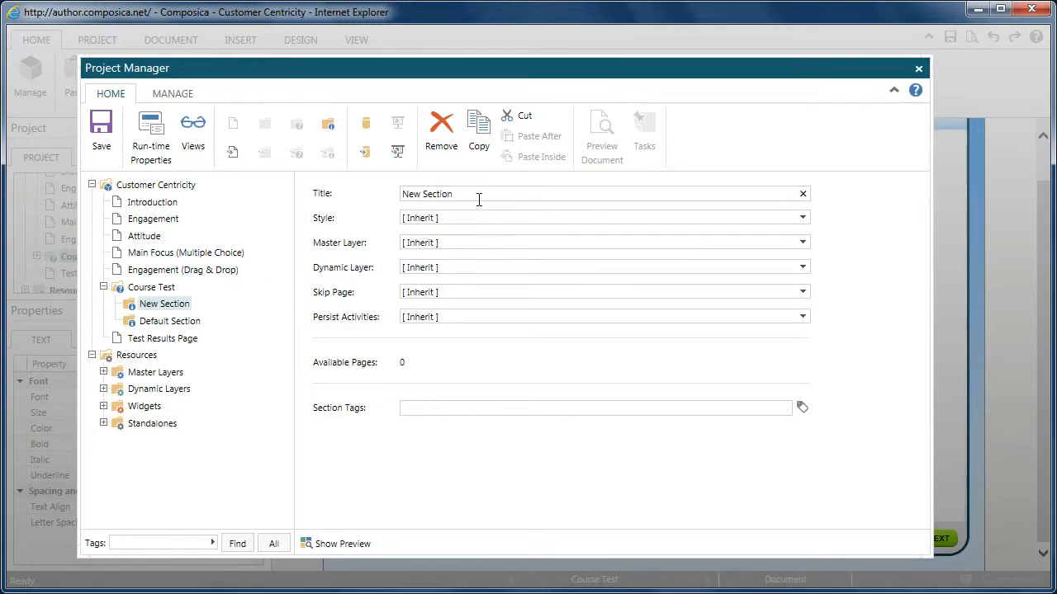
pyautogui.moveTo(457, 194); pyautogui.dragTo(403, 194)
pyautogui.write('Chapter 1')
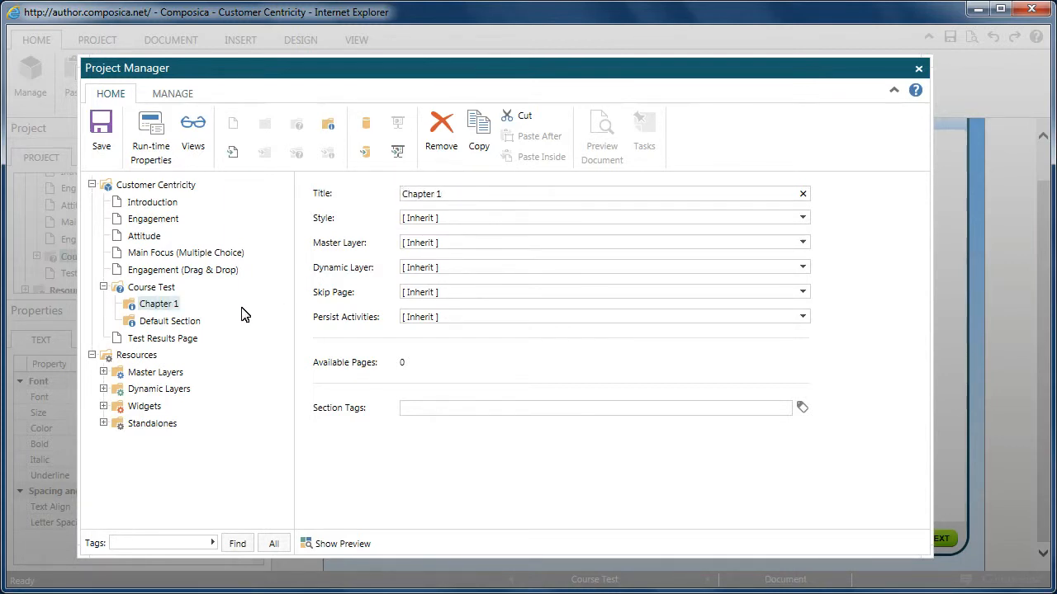
# Step: Rename the Default Section of Course Test to Chapter 2
pyautogui.click(195, 322)
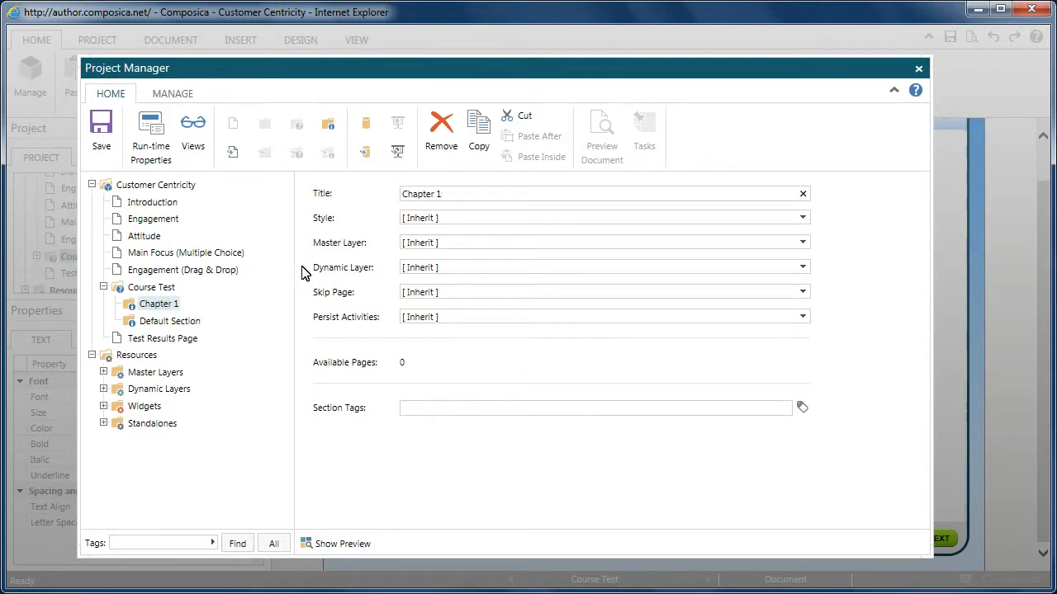
pyautogui.tripleClick(417, 194)
pyautogui.write('Chapter ')
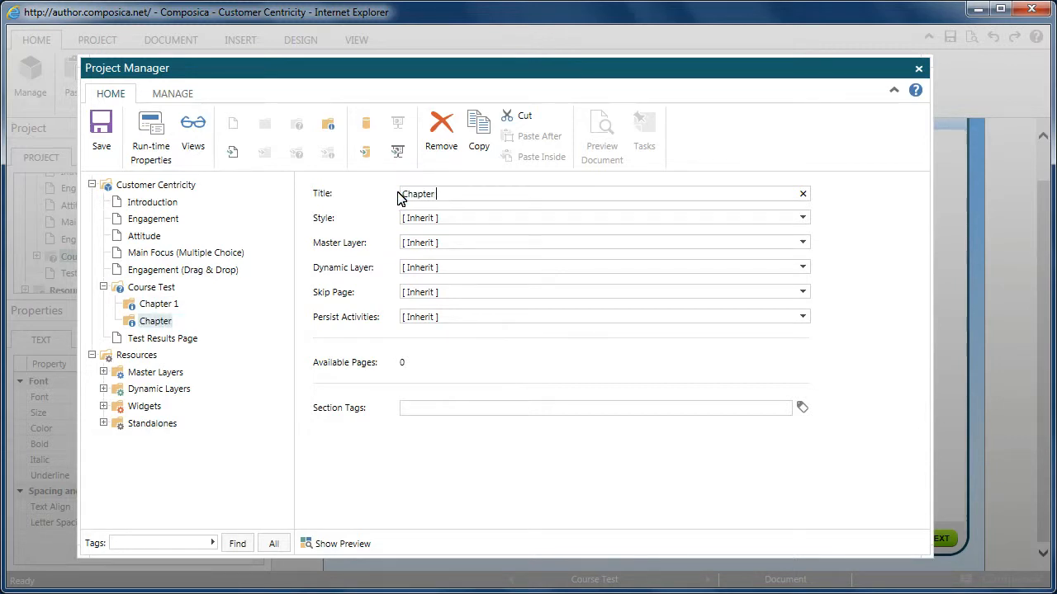
pyautogui.write('2')
# Step: Add three new pages inside the Chapter 1 section
pyautogui.click(157, 304)
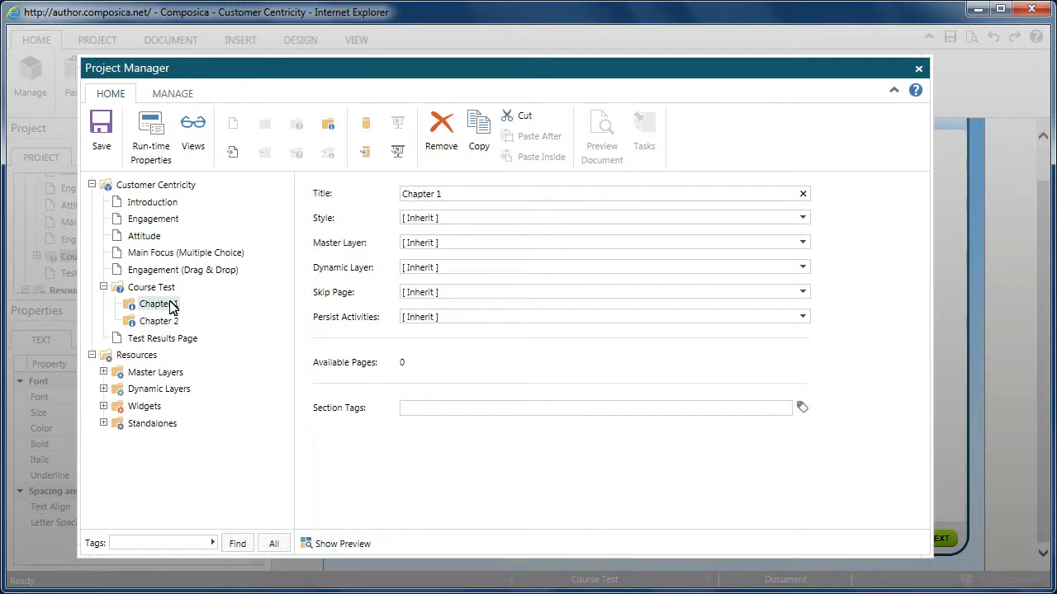
pyautogui.click(233, 154)
pyautogui.click(234, 155)
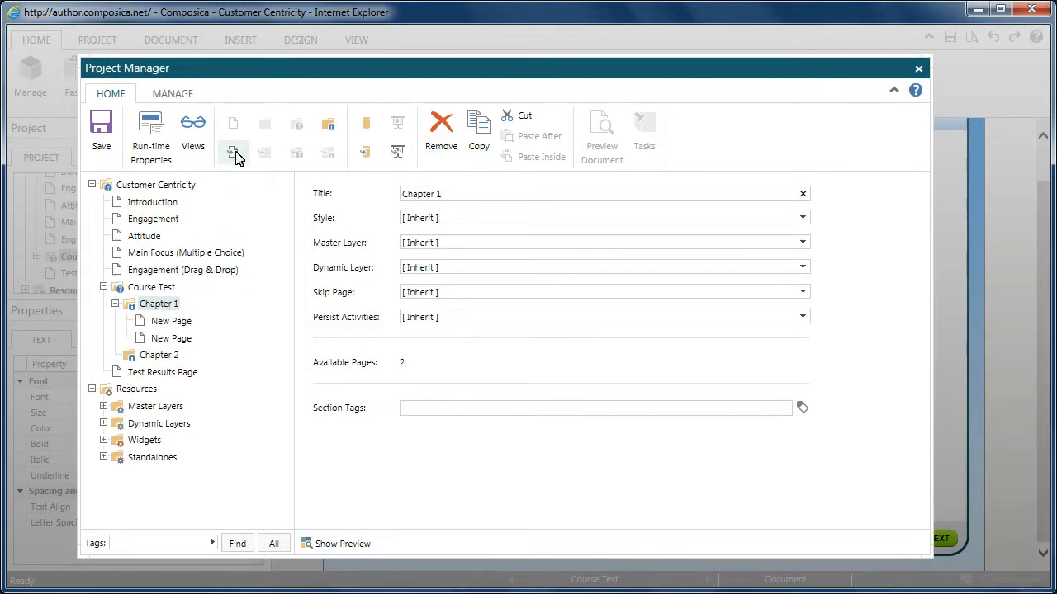
pyautogui.click(234, 155)
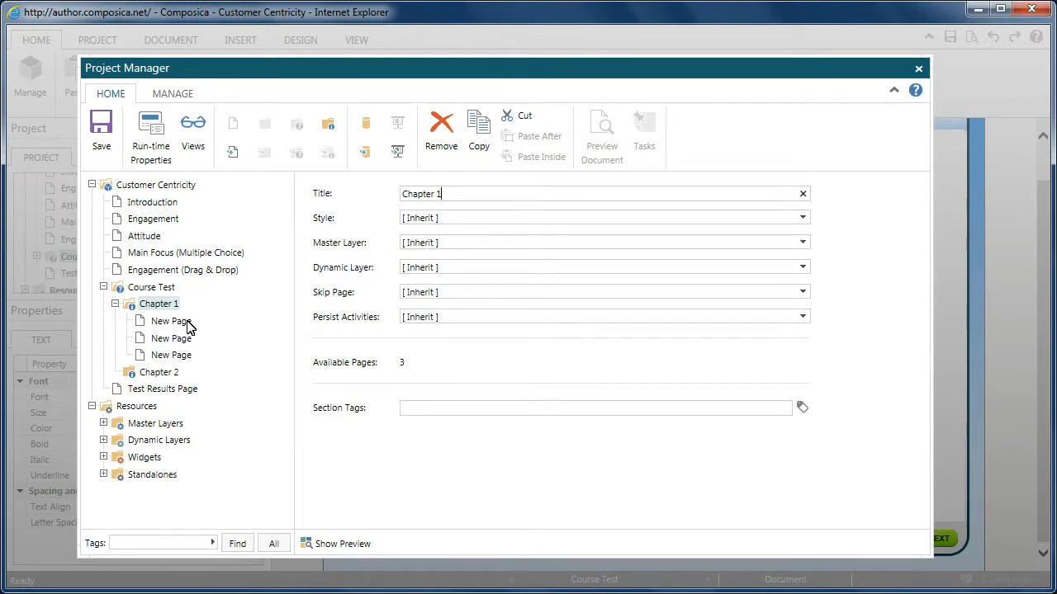
# Step: Remove the three new pages from the Chapter 1 section
pyautogui.click(171, 322)
pyautogui.keyDown('shift'); pyautogui.click(183, 338); pyautogui.keyUp('shift')
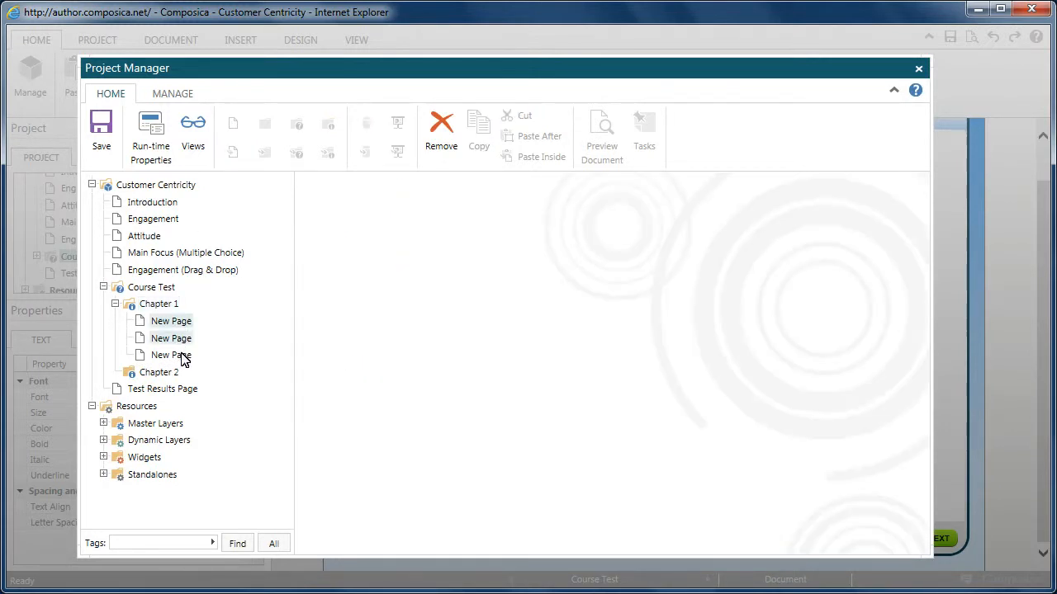
pyautogui.keyDown('shift'); pyautogui.click(182, 355); pyautogui.keyUp('shift')
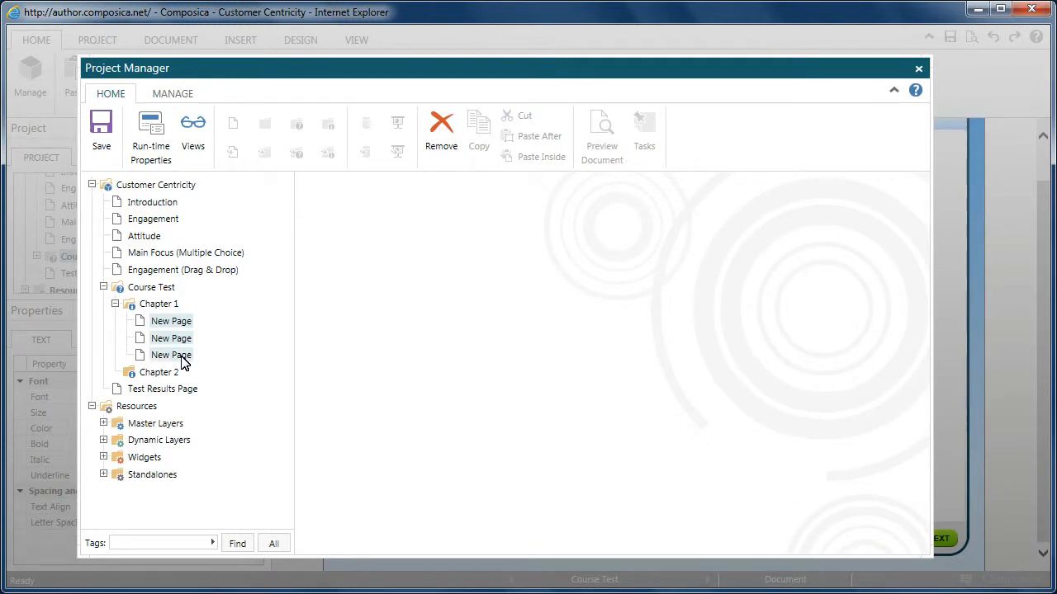
pyautogui.press('Delete')
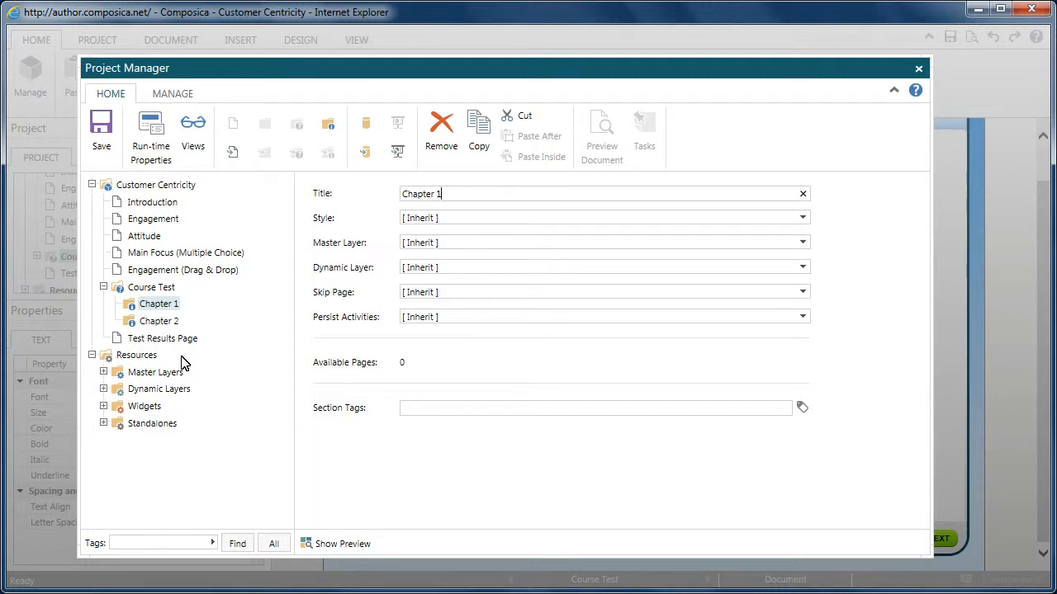
# Step: Copy the existing Main Focus (Multiple Choice) page into the Chapter 1 test section
pyautogui.click(196, 256)
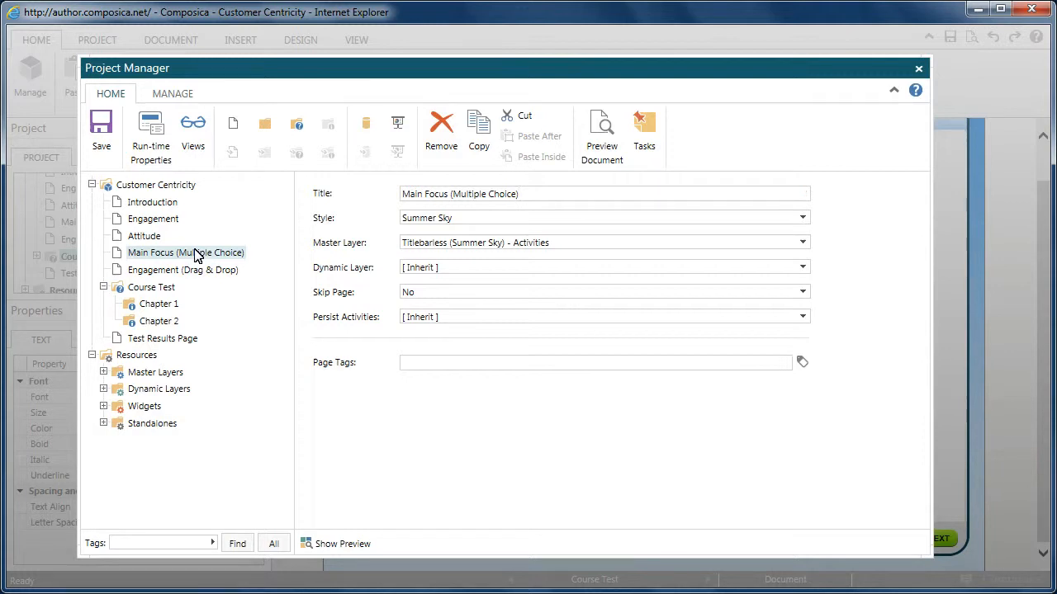
pyautogui.rightClick(195, 252)
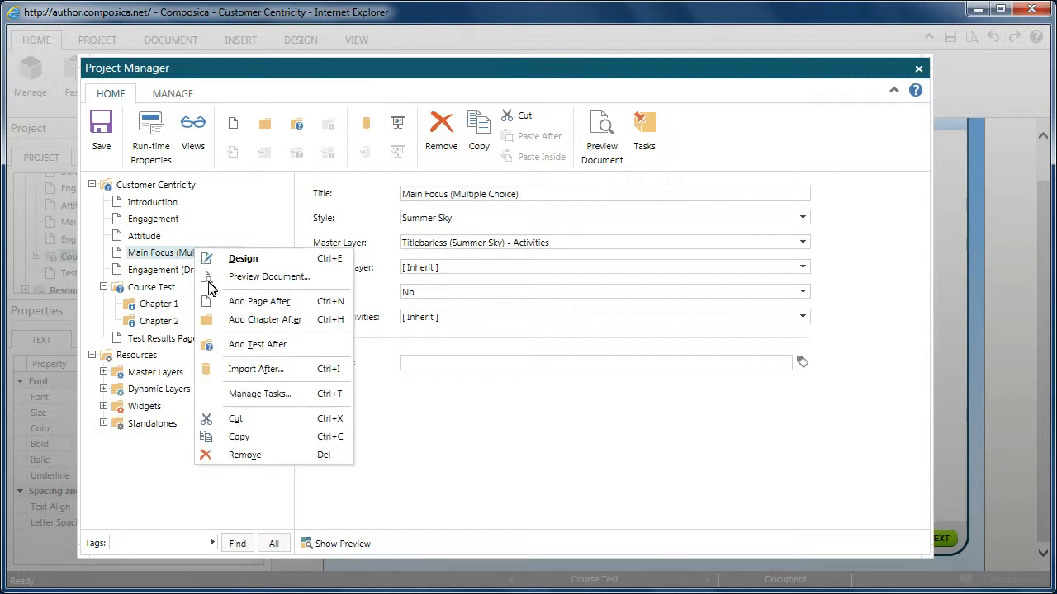
pyautogui.click(192, 338)
pyautogui.click(170, 306)
pyautogui.rightClick(172, 308)
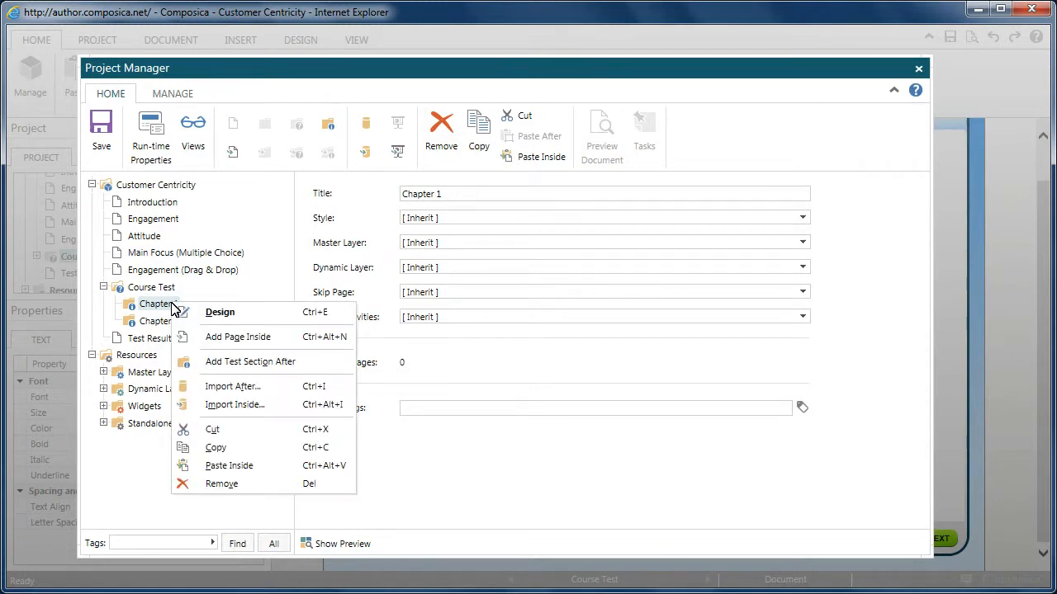
pyautogui.click(227, 467)
# Step: Copy the existing Engagement (Drag & Drop) page into the Chapter 2 test section
pyautogui.click(194, 274)
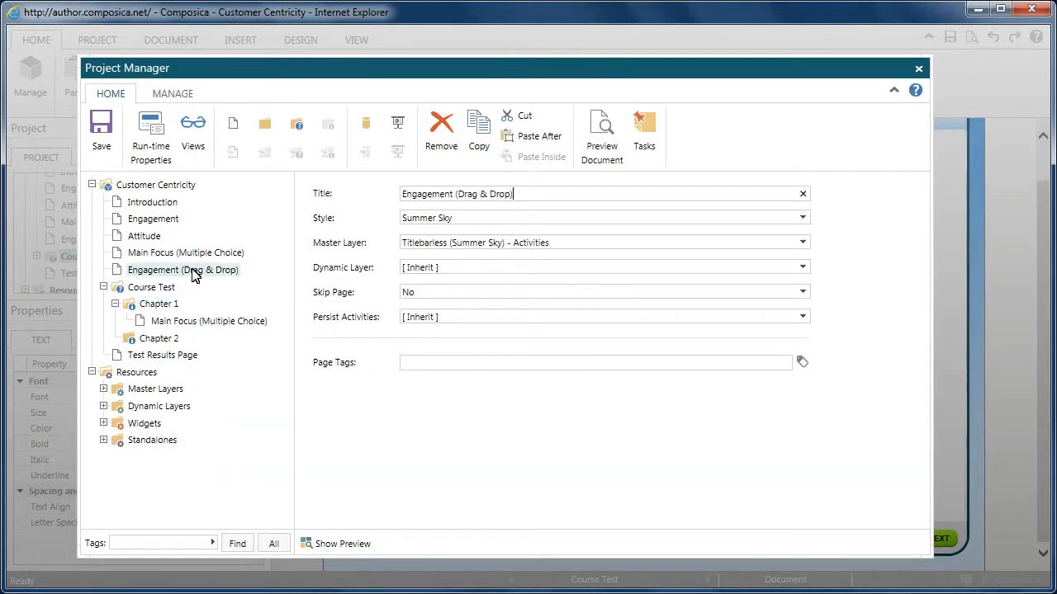
pyautogui.rightClick(192, 275)
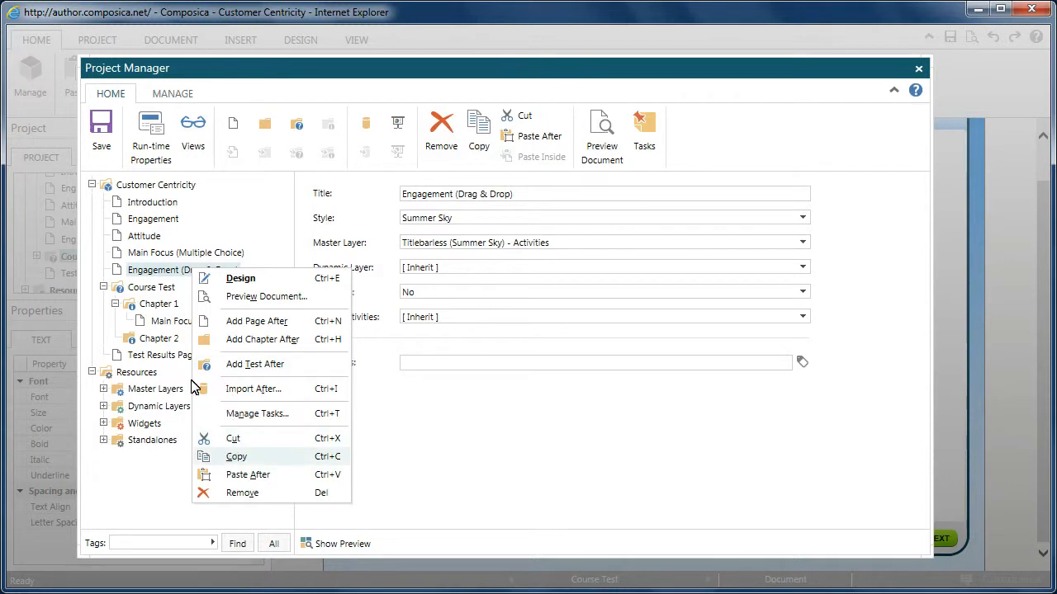
pyautogui.click(170, 340)
pyautogui.click(170, 340)
pyautogui.rightClick(170, 339)
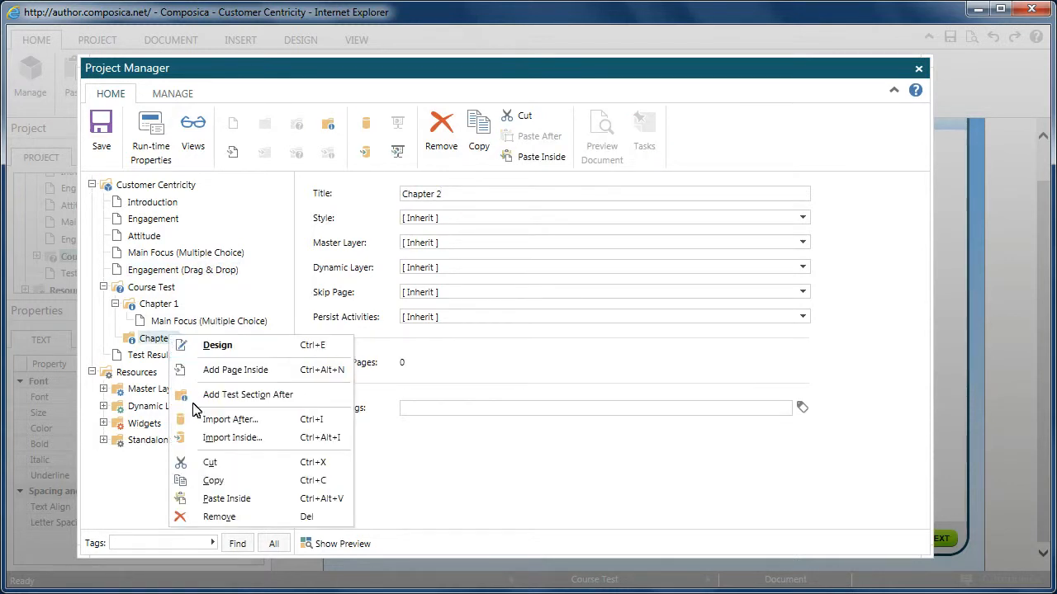
pyautogui.click(219, 499)
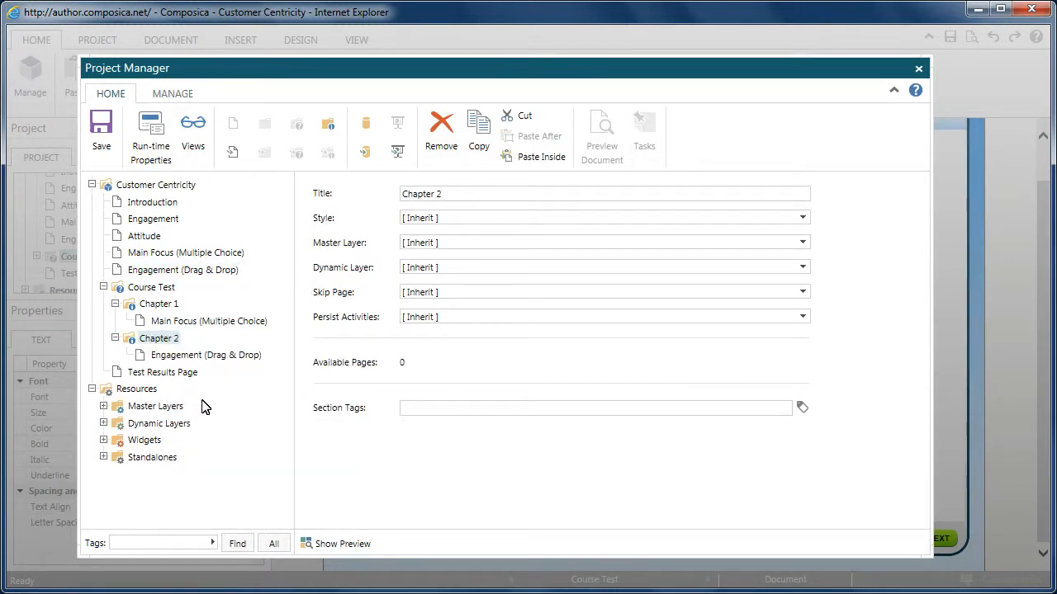
# Step: Rename the Main Focus (Multiple Choice) copy in Chapter 1 to Q1
pyautogui.click(198, 321)
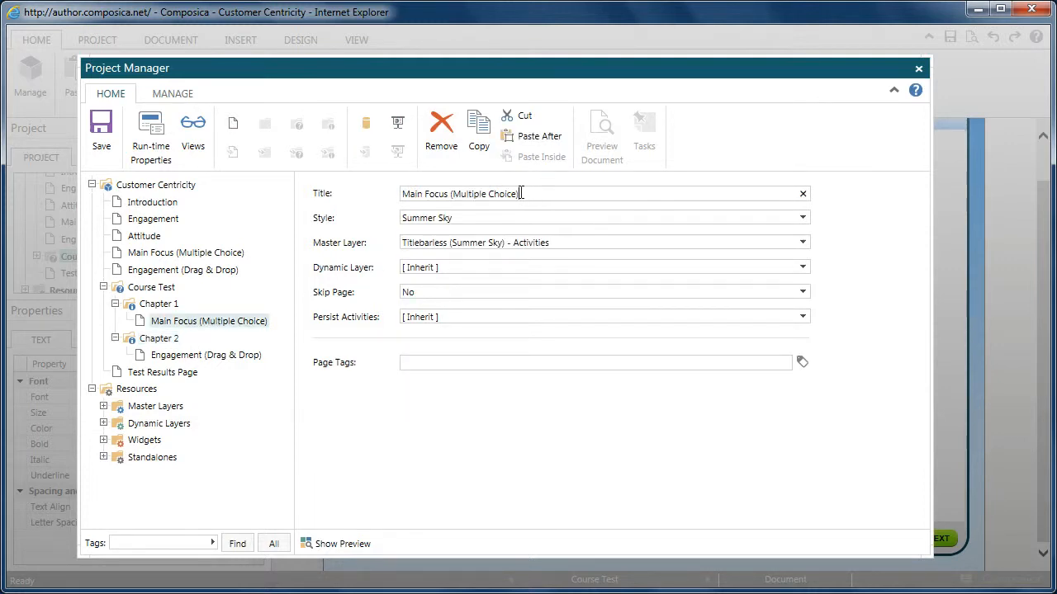
pyautogui.moveTo(521, 193); pyautogui.dragTo(393, 195)
pyautogui.write('Q')
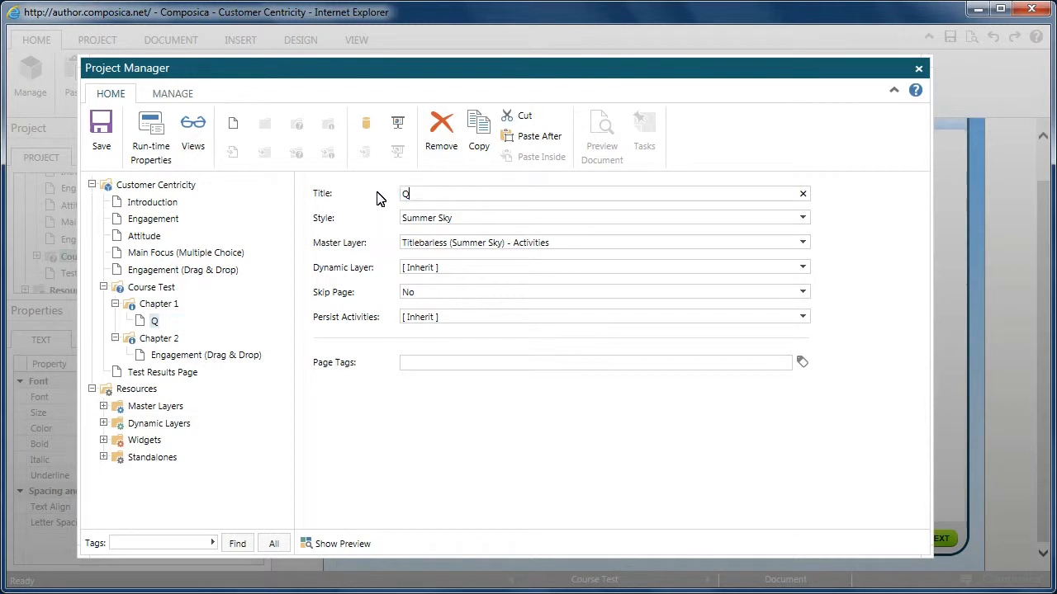
pyautogui.write('1')
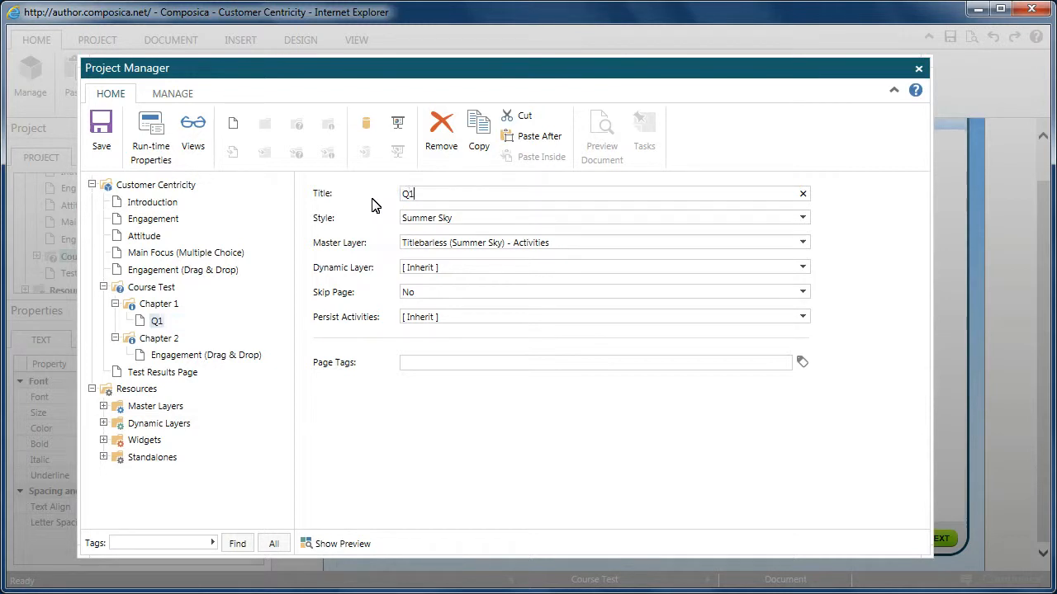
# Step: Rename the Engagement (Drag & Drop) copy in Chapter 2 to Q2
pyautogui.click(188, 355)
pyautogui.moveTo(548, 196); pyautogui.dragTo(373, 190)
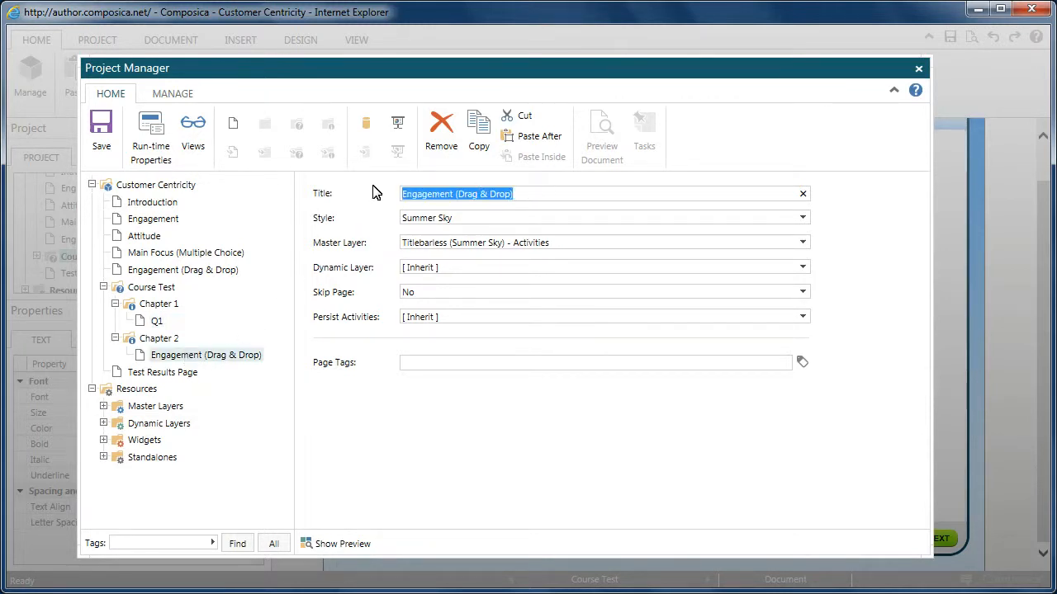
pyautogui.write('Q2')
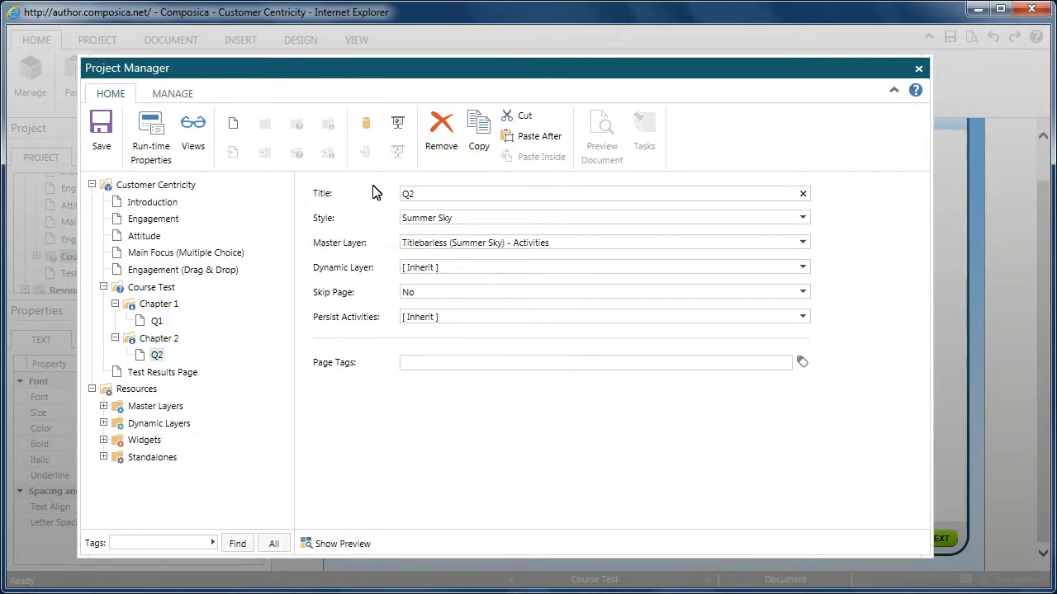
# Step: Review the available Test Mode and Sections Order options in the Course Test settings
pyautogui.click(163, 289)
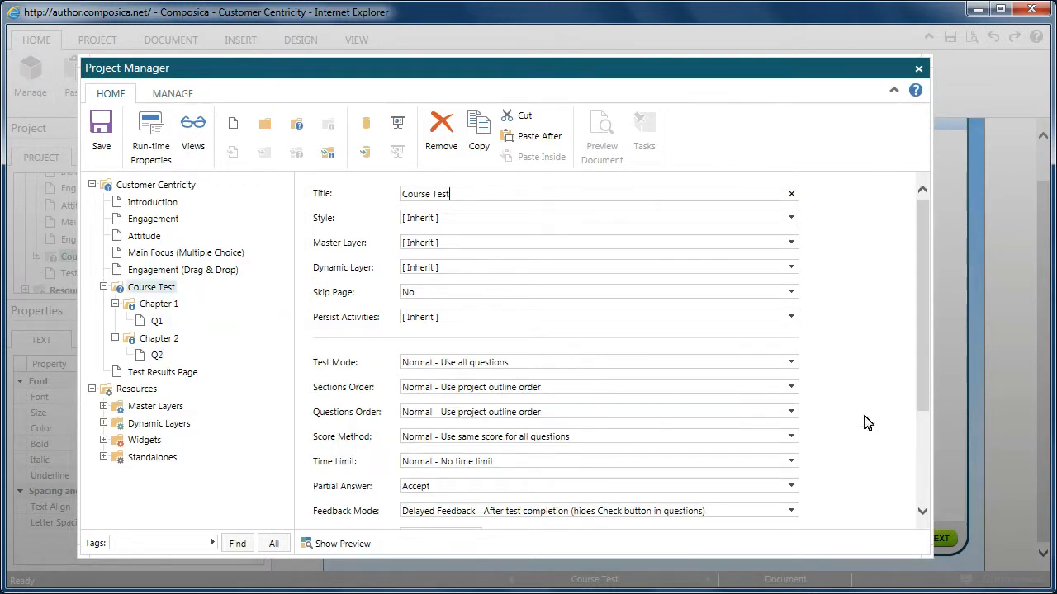
pyautogui.scroll(-3, 914, 417)
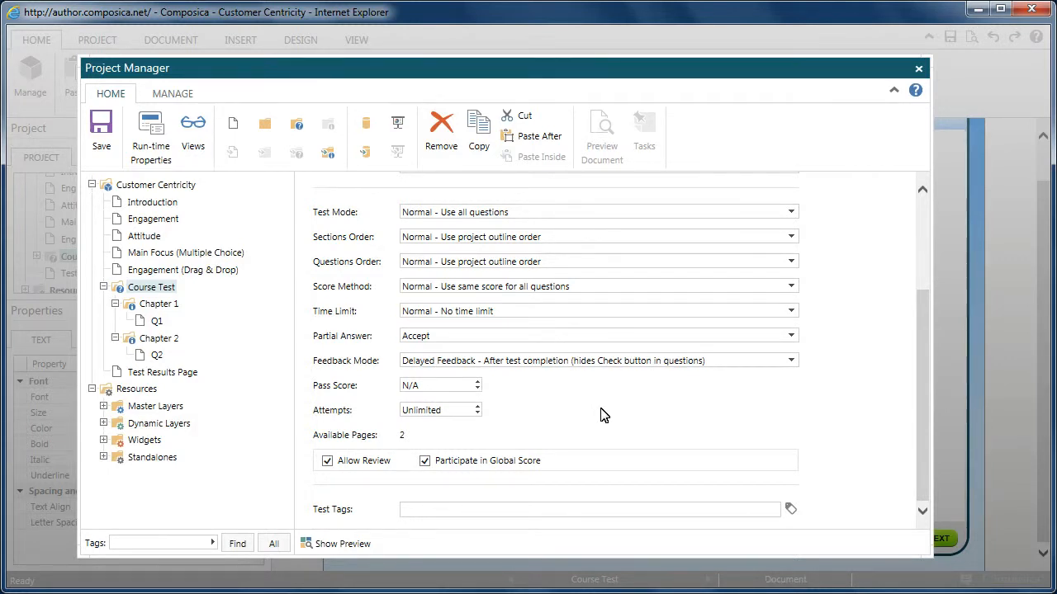
pyautogui.click(790, 213)
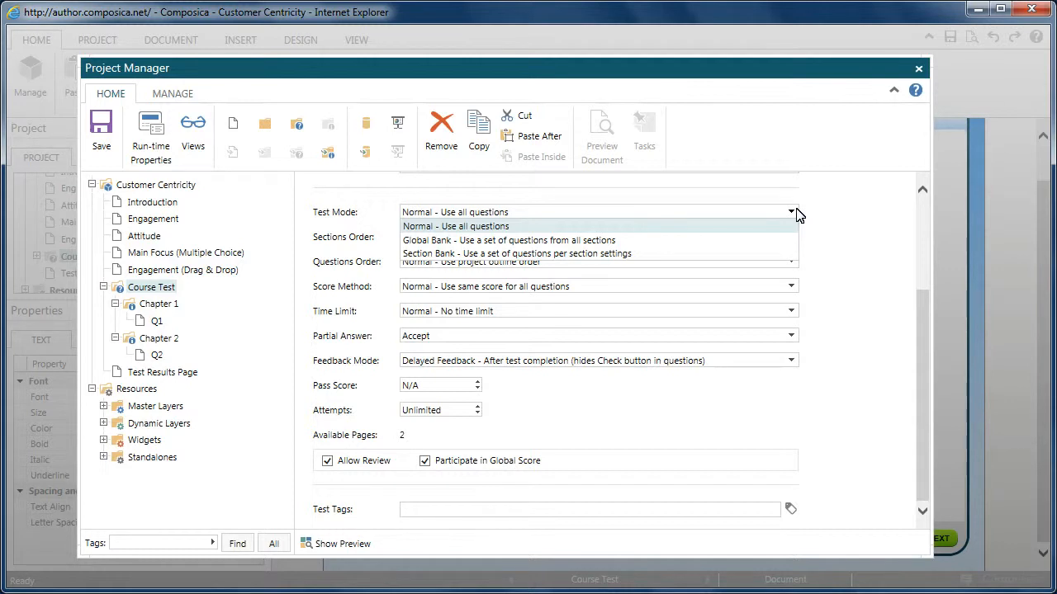
pyautogui.click(821, 237)
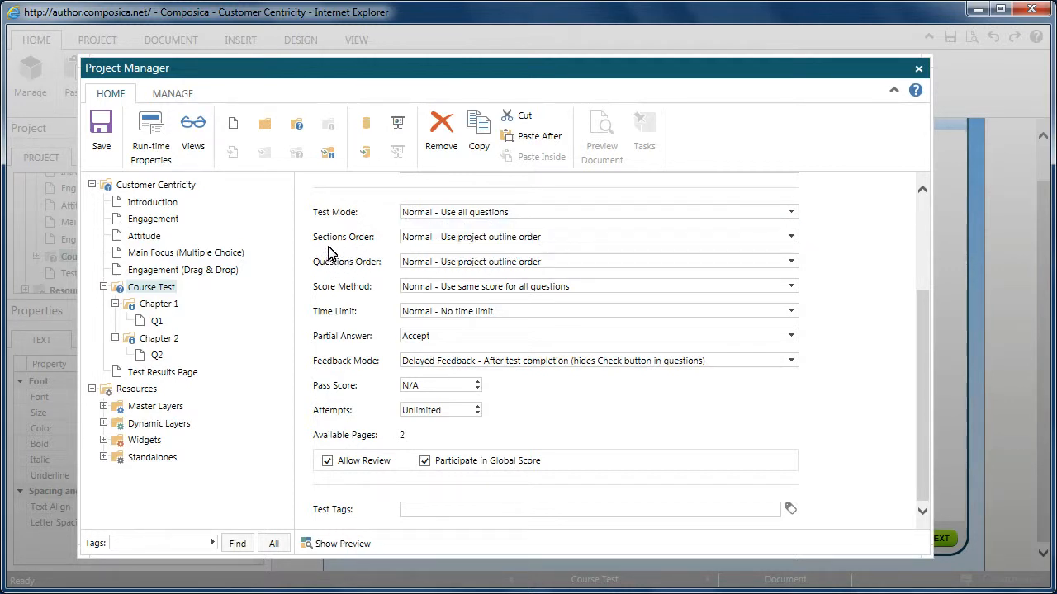
pyautogui.click(791, 239)
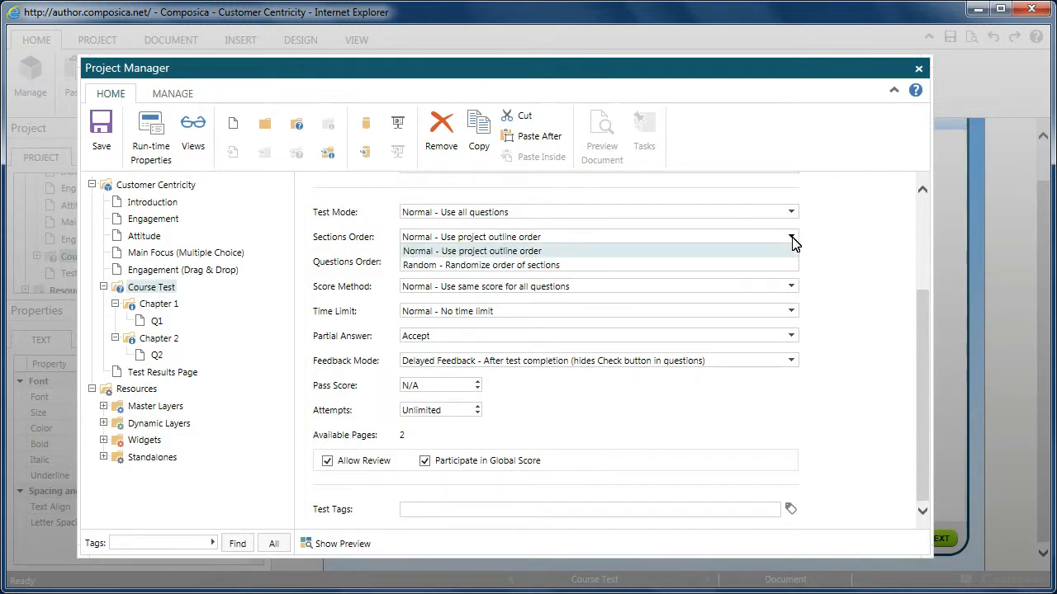
pyautogui.click(791, 239)
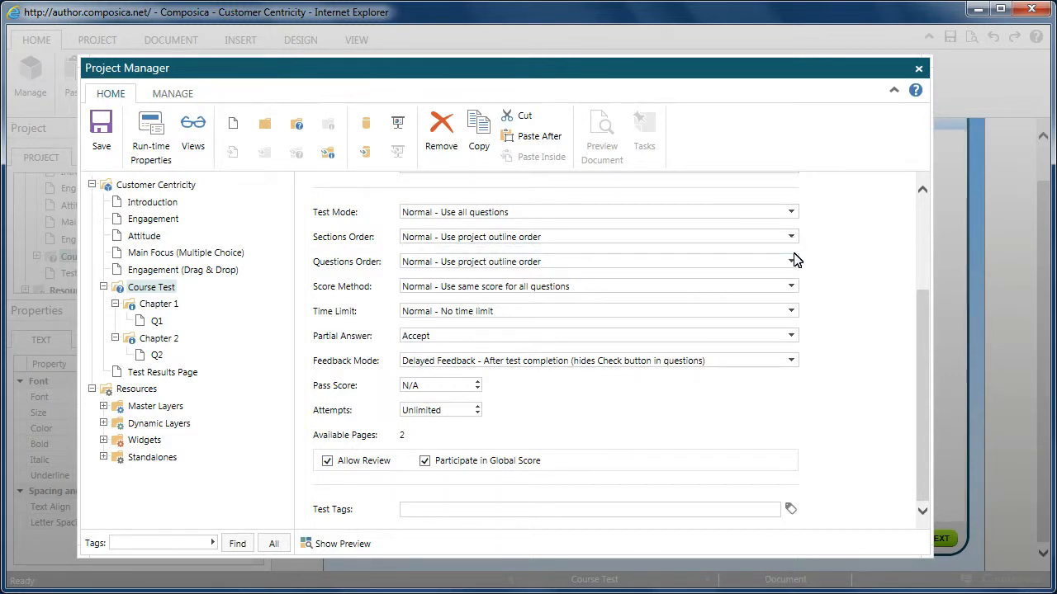
# Step: Set the Course Test's Questions Order to Random and its Score Method to Use Section Settings
pyautogui.click(793, 262)
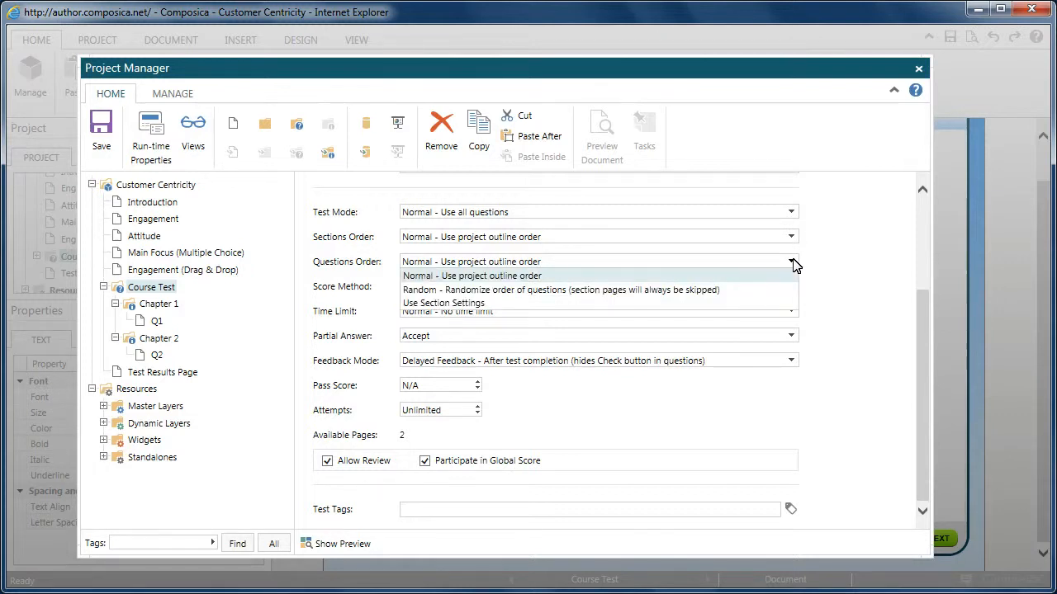
pyautogui.click(790, 292)
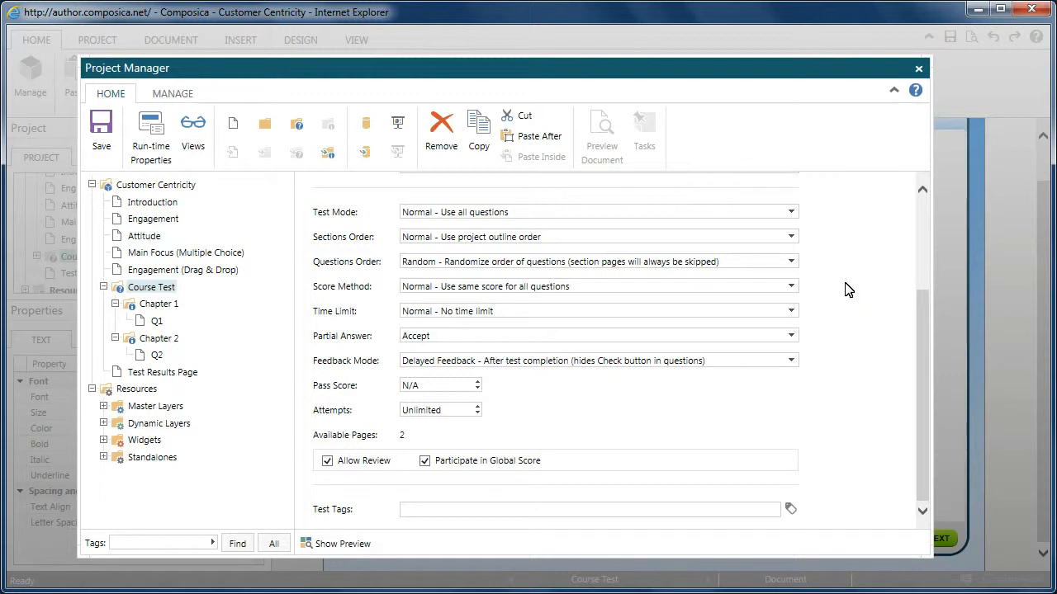
pyautogui.click(792, 287)
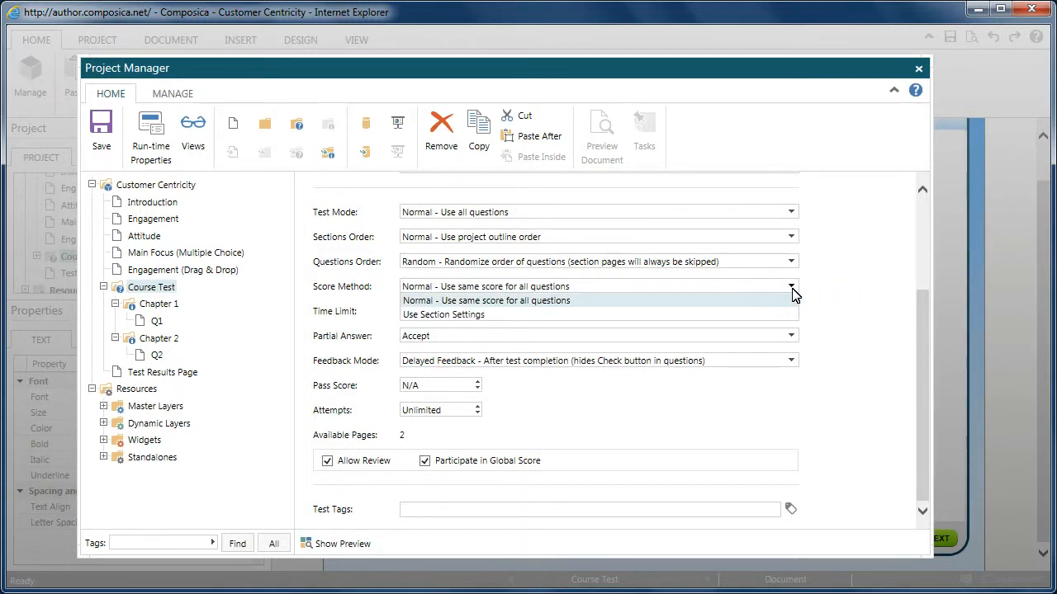
pyautogui.click(786, 316)
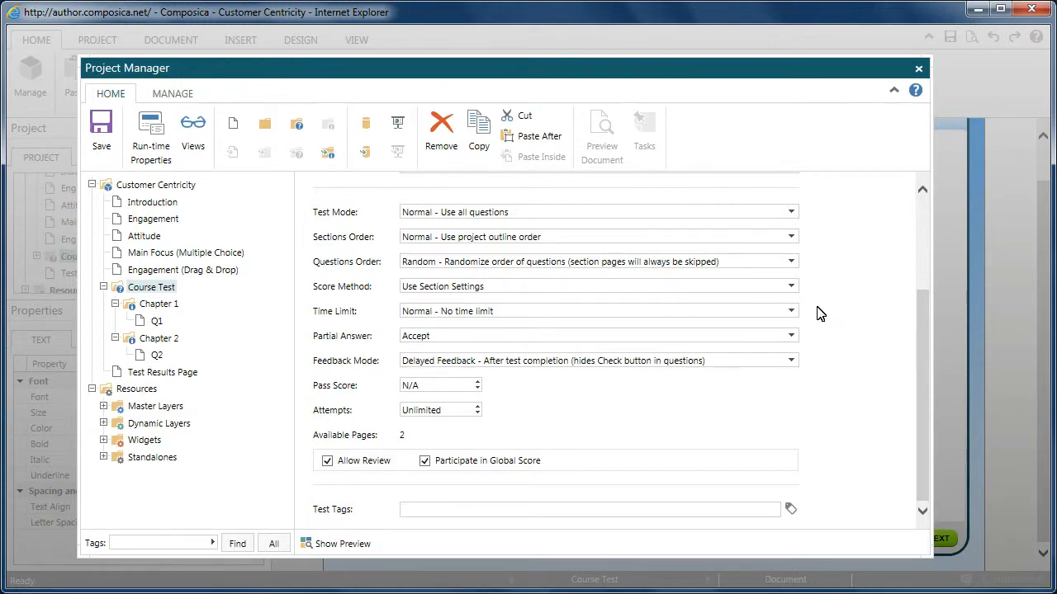
# Step: Review the Time Limit, Partial Answer and Feedback Mode options of the Course Test, keeping the current selections
pyautogui.click(792, 312)
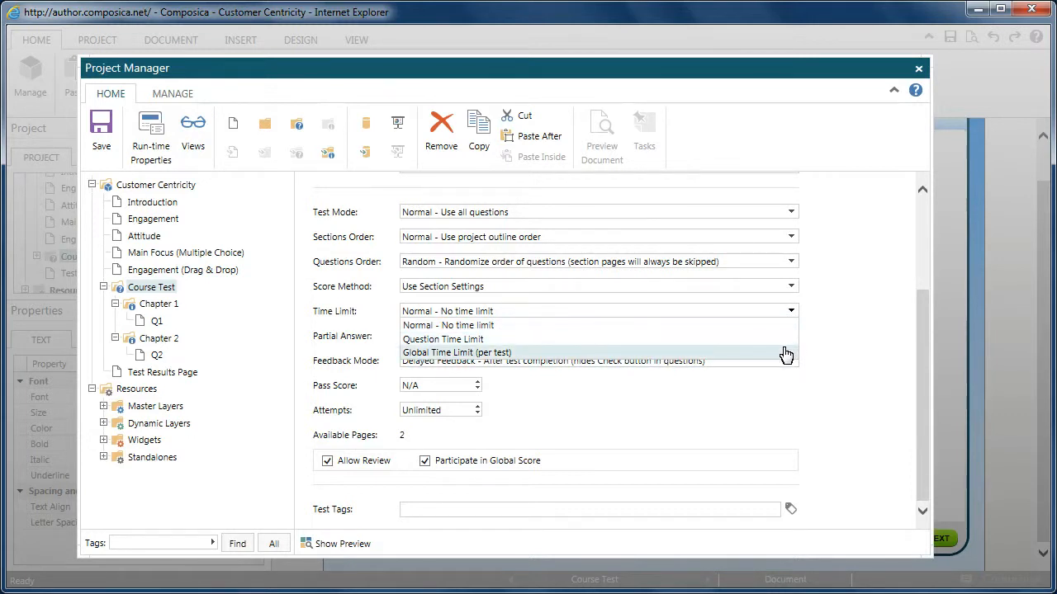
pyautogui.click(863, 334)
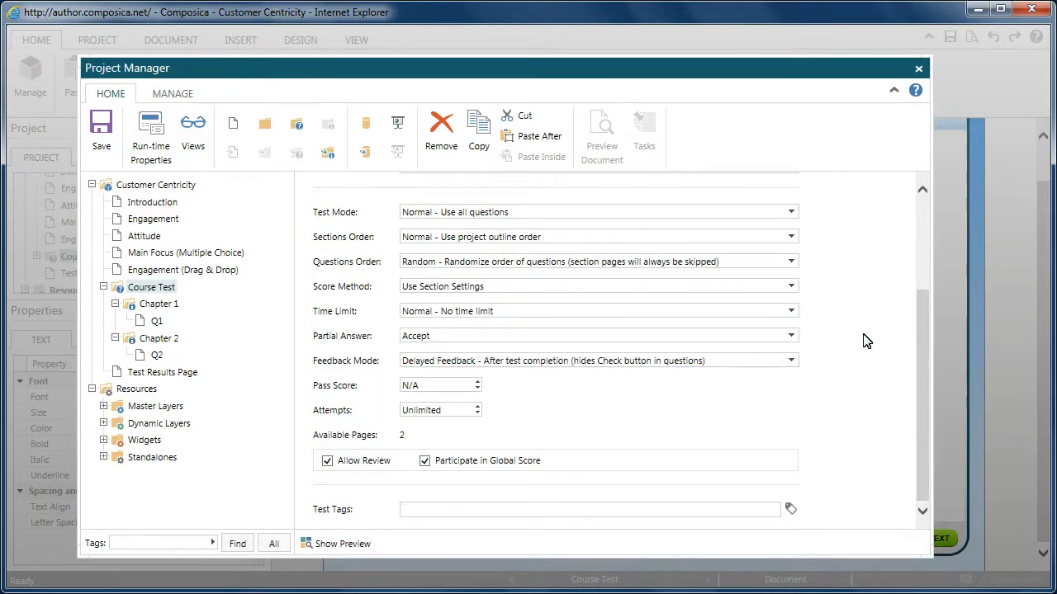
pyautogui.click(791, 338)
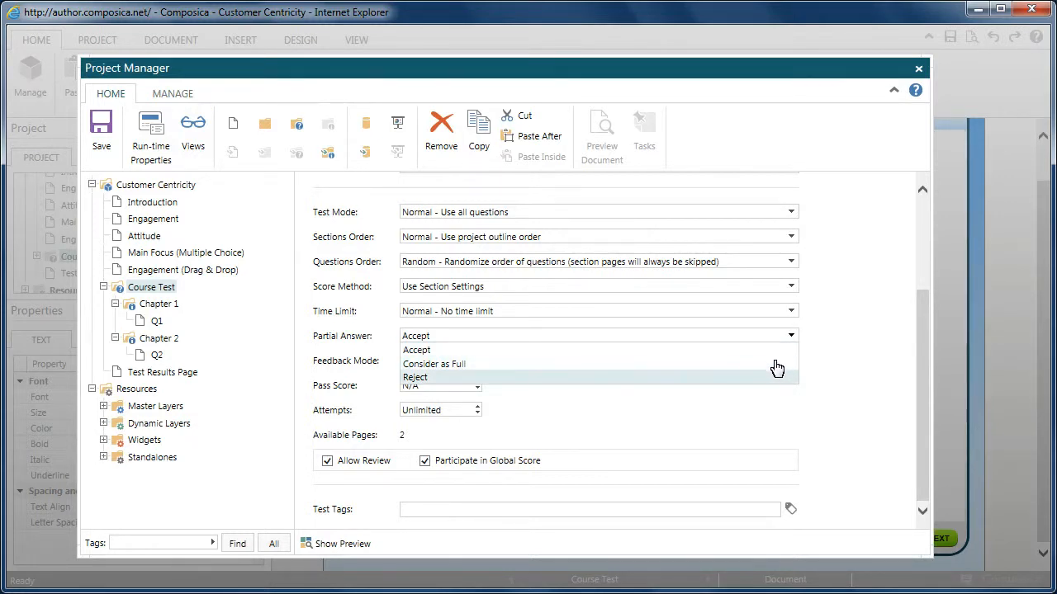
pyautogui.click(444, 352)
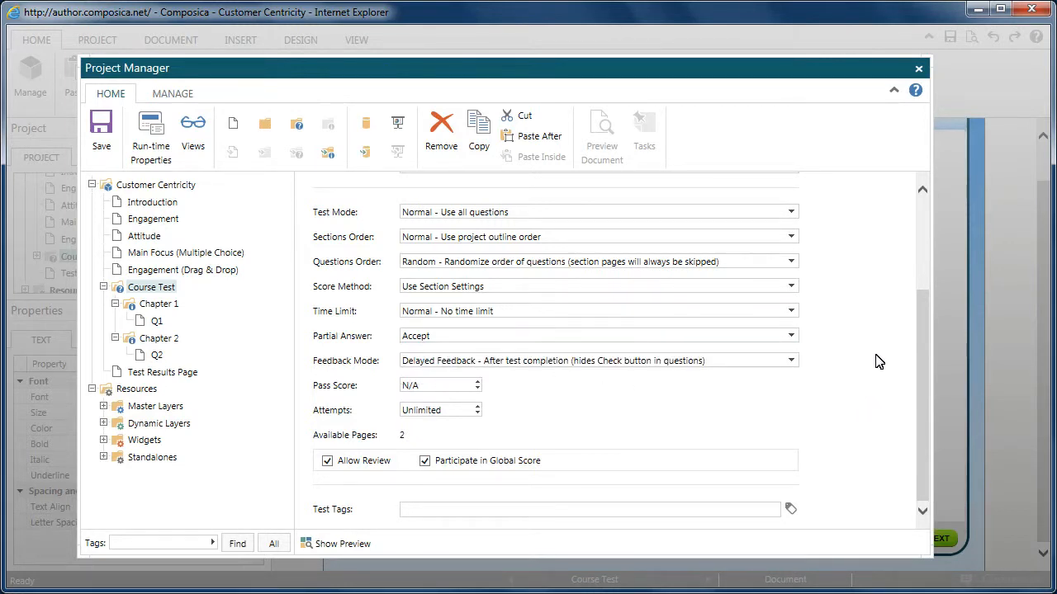
pyautogui.click(791, 363)
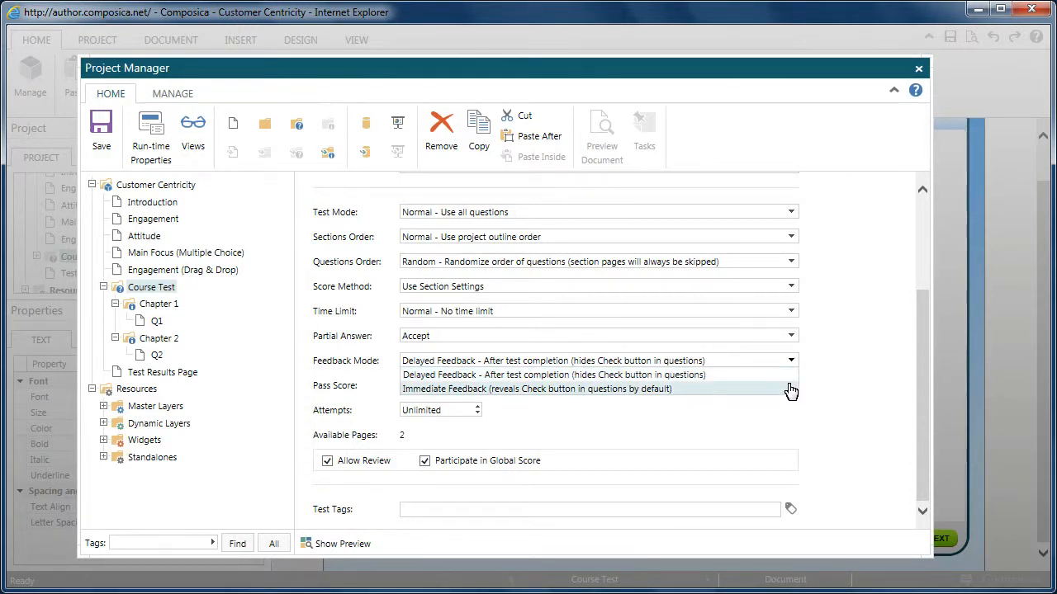
pyautogui.click(791, 376)
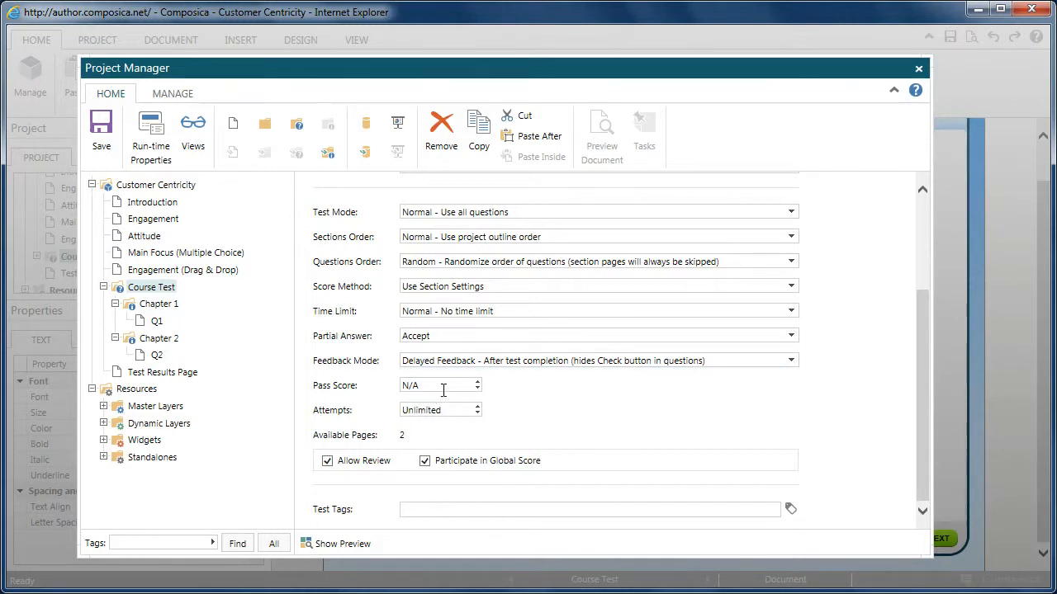
# Step: Set the Course Test's Pass Score to 40 and limit Attempts to 1
pyautogui.click(410, 384)
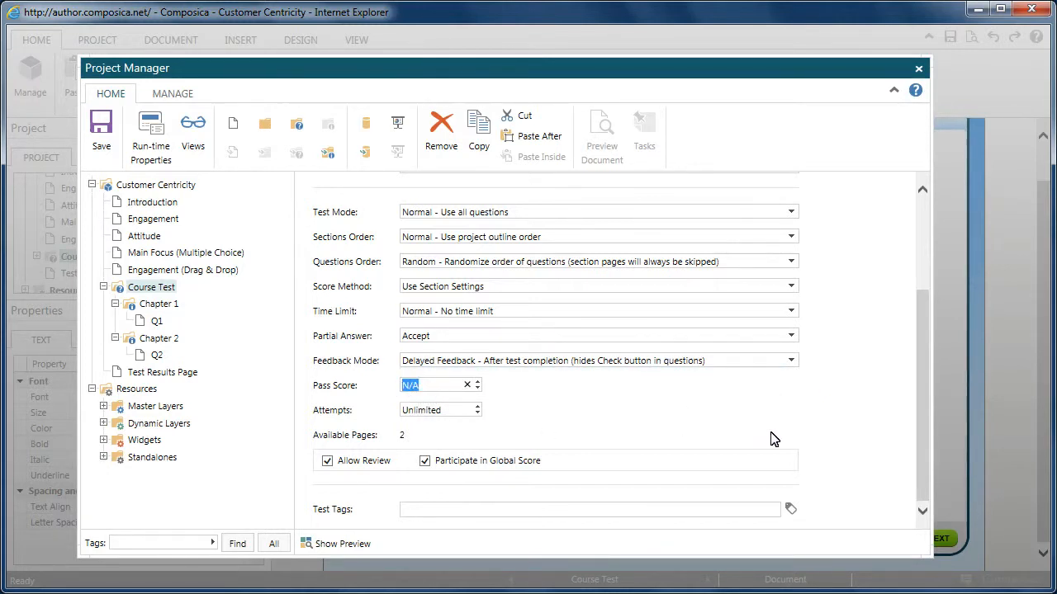
pyautogui.write('40')
pyautogui.click(477, 406)
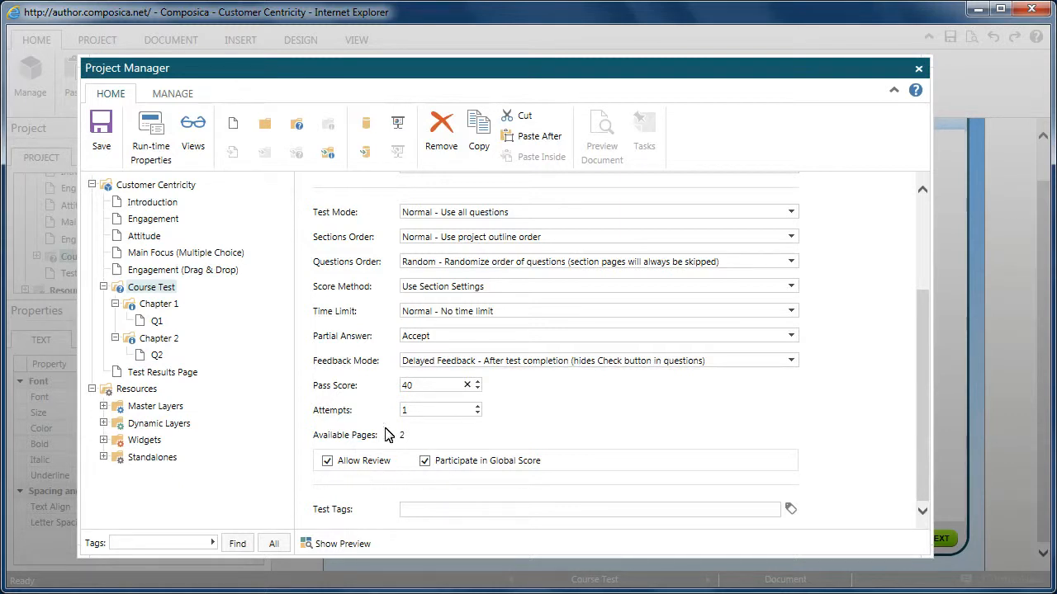
# Step: Keep the Chapter 1 section as Question Pages (scored) and set its Section Weight to 40
pyautogui.click(159, 304)
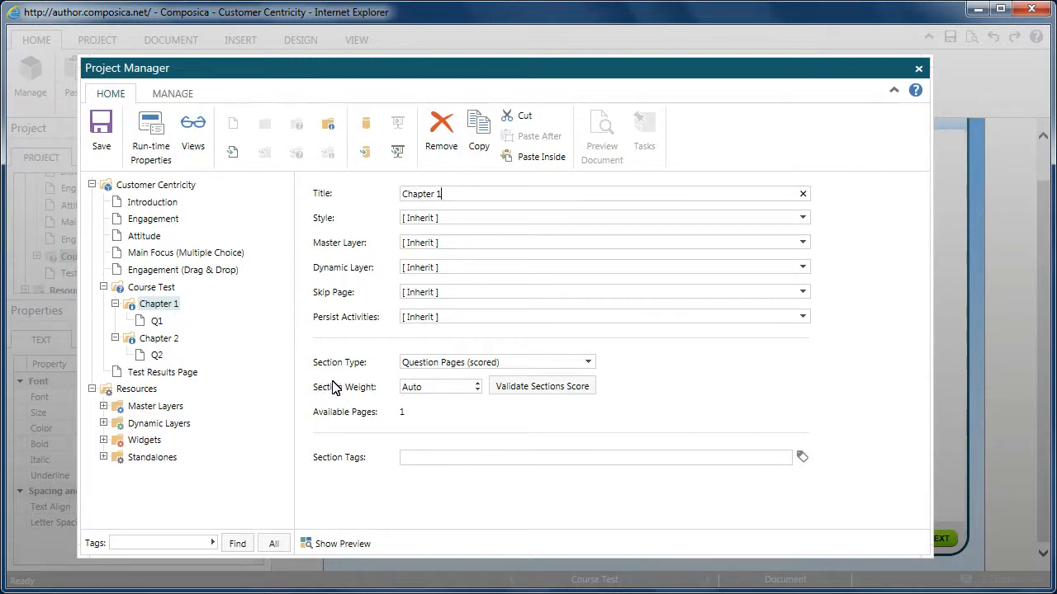
pyautogui.click(587, 364)
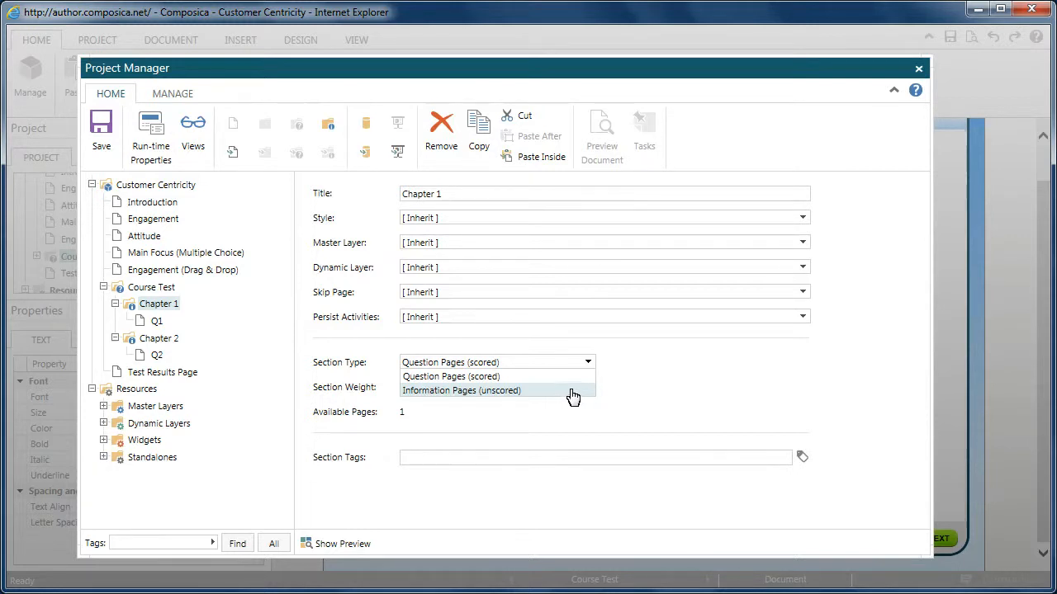
pyautogui.click(527, 379)
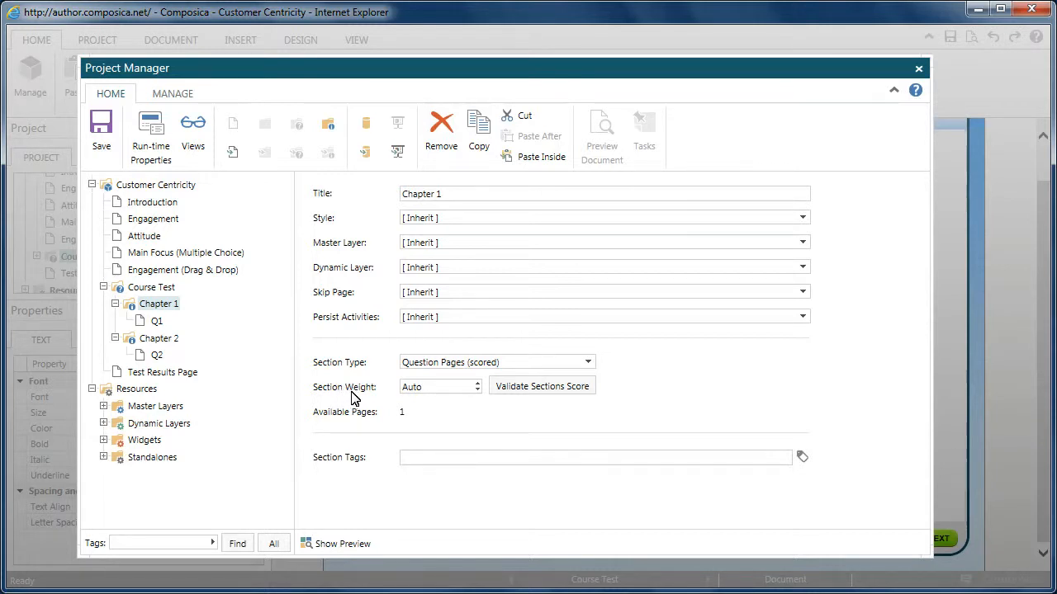
pyautogui.click(403, 387)
pyautogui.write('40')
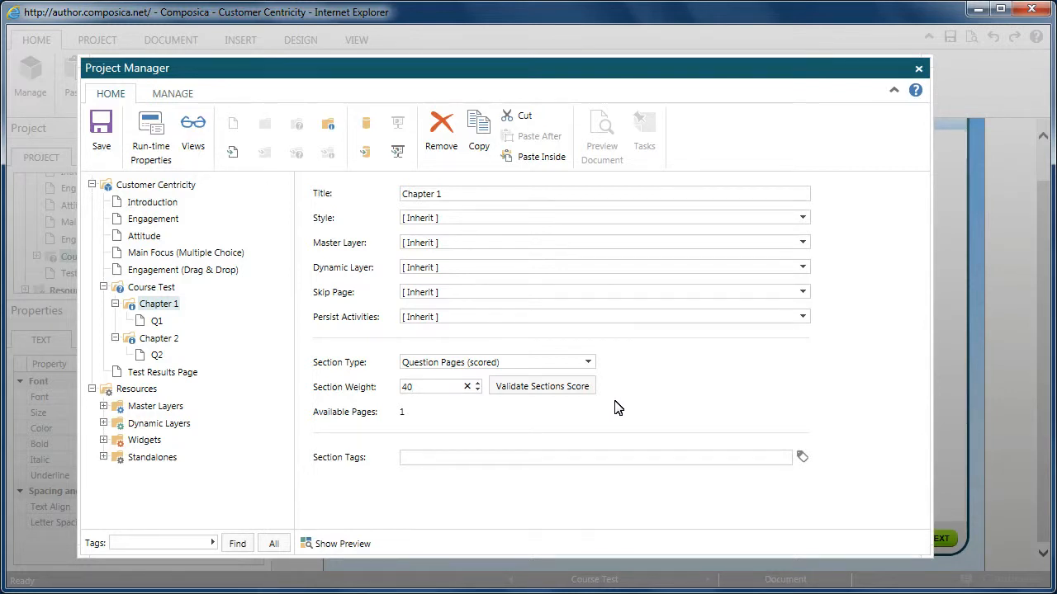
# Step: Set the Chapter 2 section's weight to 50 and validate the sections score
pyautogui.click(157, 339)
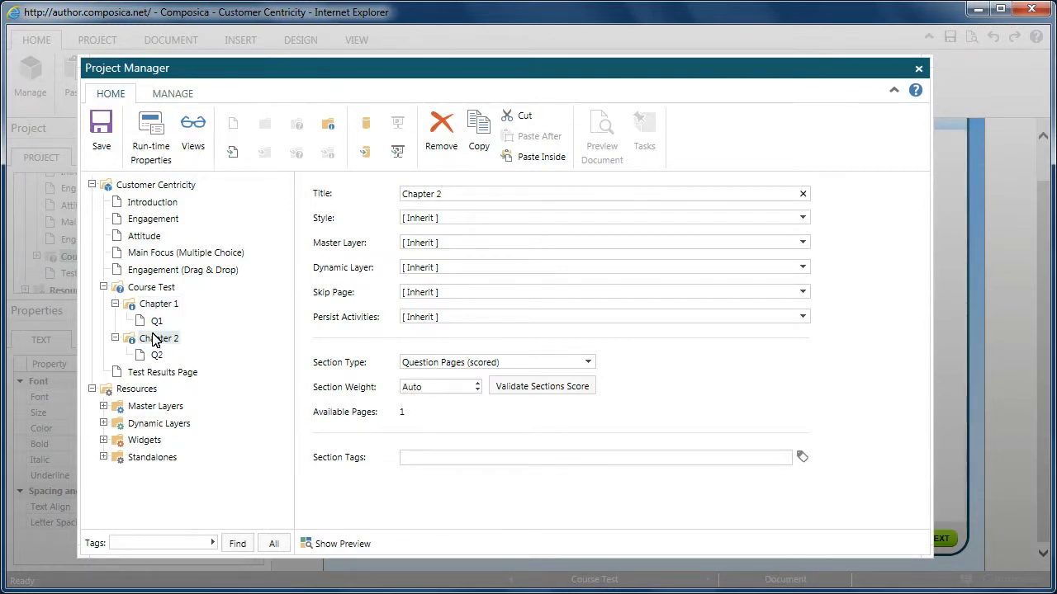
pyautogui.click(421, 388)
pyautogui.doubleClick(413, 387)
pyautogui.write('50')
pyautogui.click(551, 386)
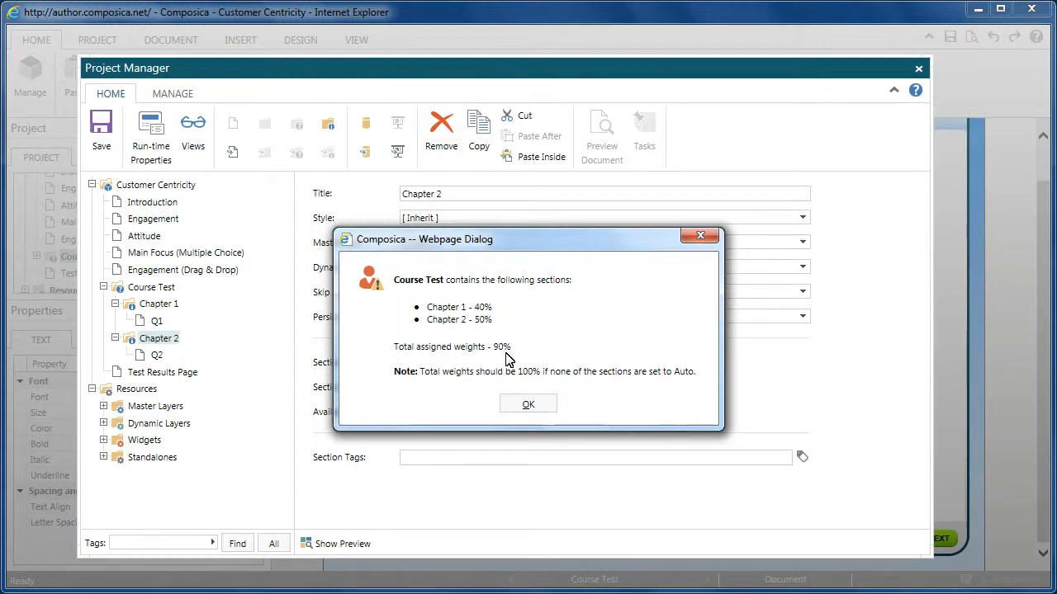
pyautogui.click(527, 404)
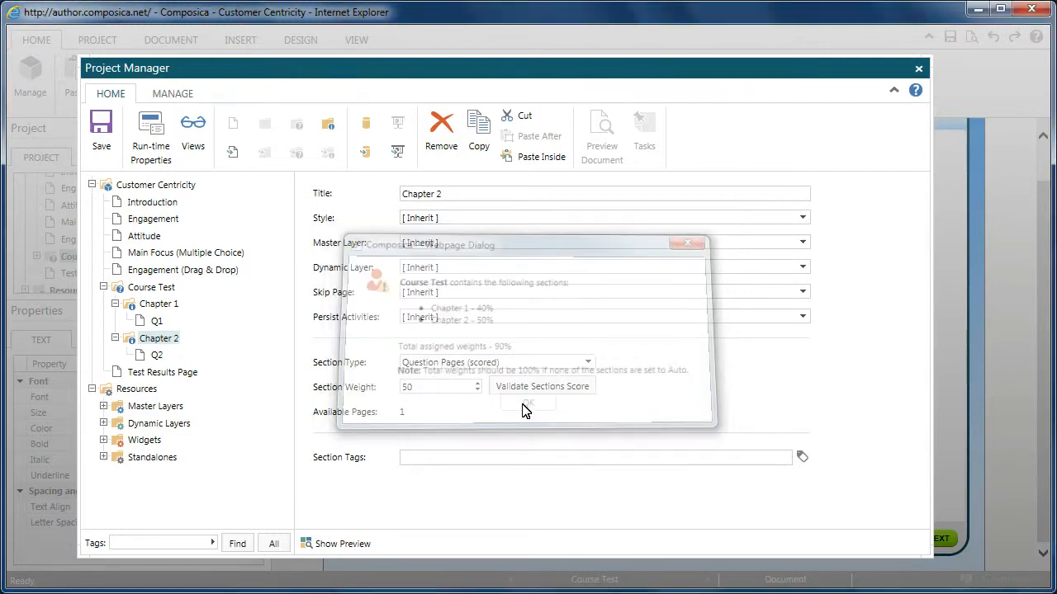
# Step: Set the Chapter 2 section's weight to 60 and validate the sections score again
pyautogui.moveTo(435, 386); pyautogui.dragTo(387, 393)
pyautogui.write('60')
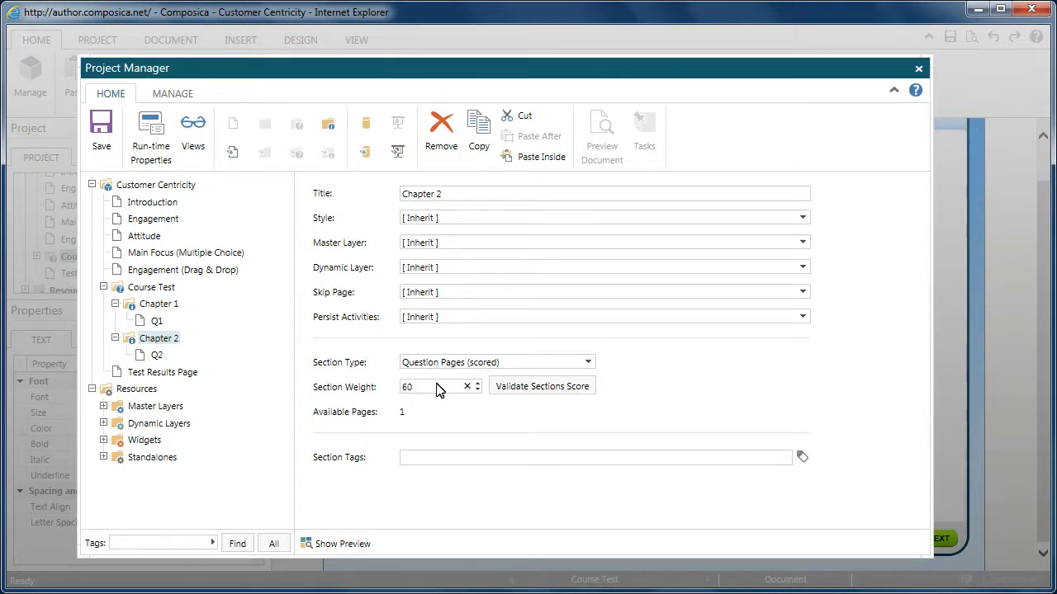
pyautogui.click(532, 387)
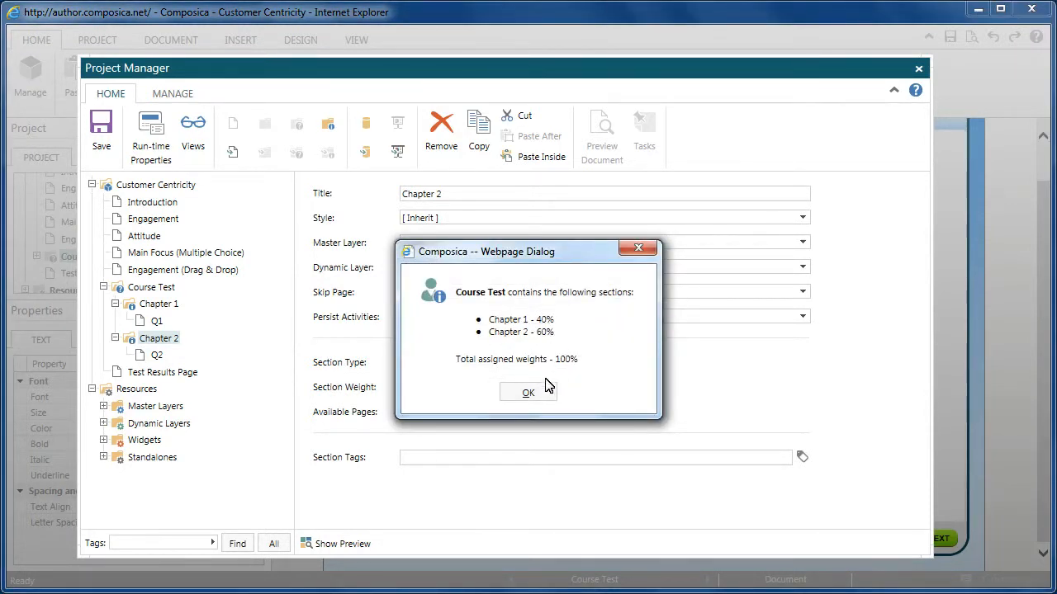
pyautogui.click(528, 394)
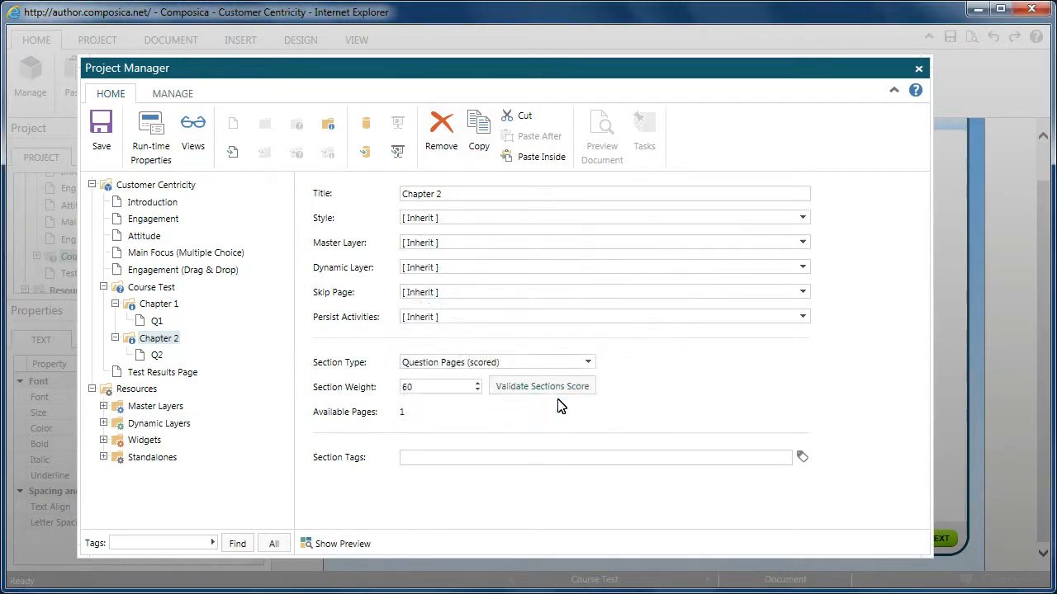
# Step: Set the Skip Page option of the Course Test to [ Inherit ]
pyautogui.click(164, 294)
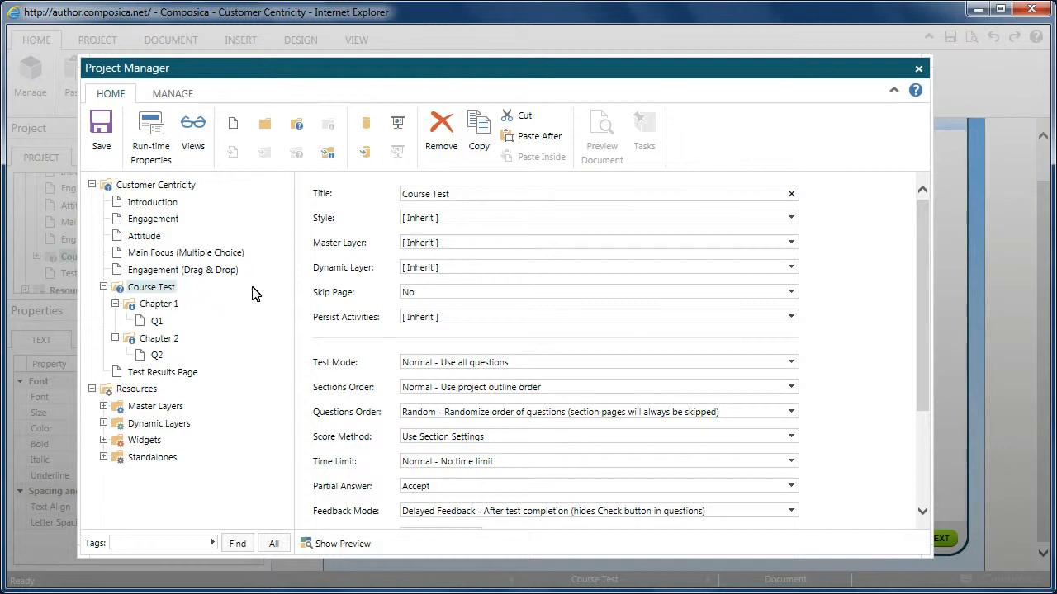
pyautogui.click(414, 294)
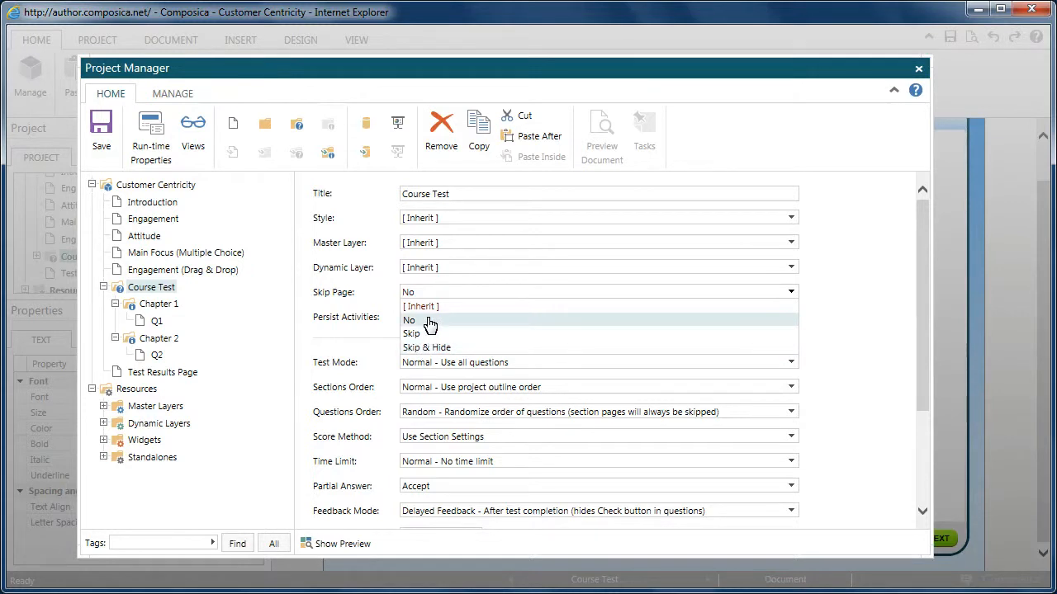
pyautogui.click(424, 307)
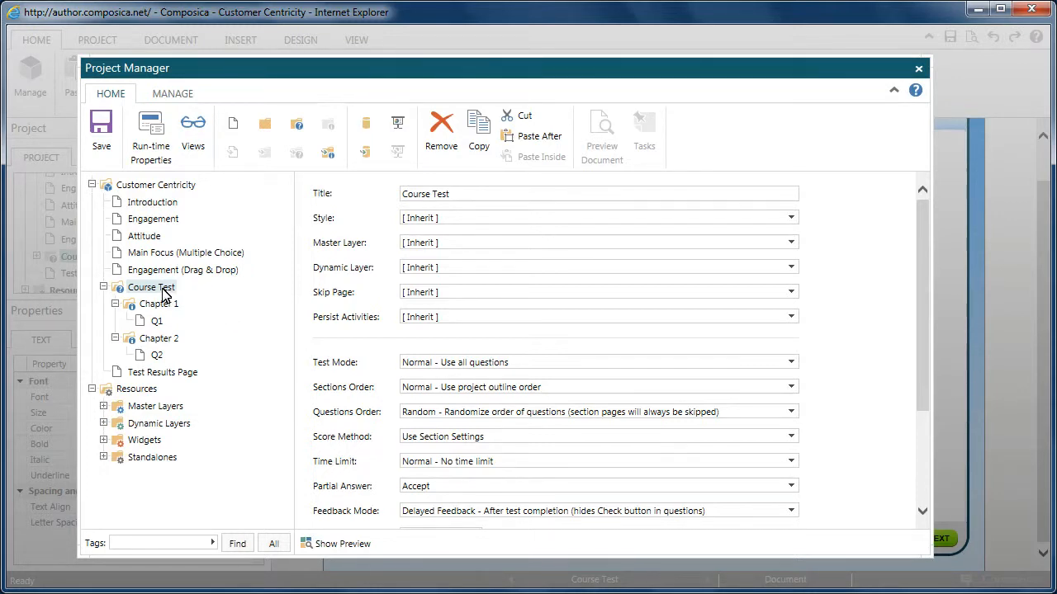
# Step: Open the Course Test page for editing and insert a Header 2 text element reading "Course Test"
pyautogui.doubleClick(153, 288)
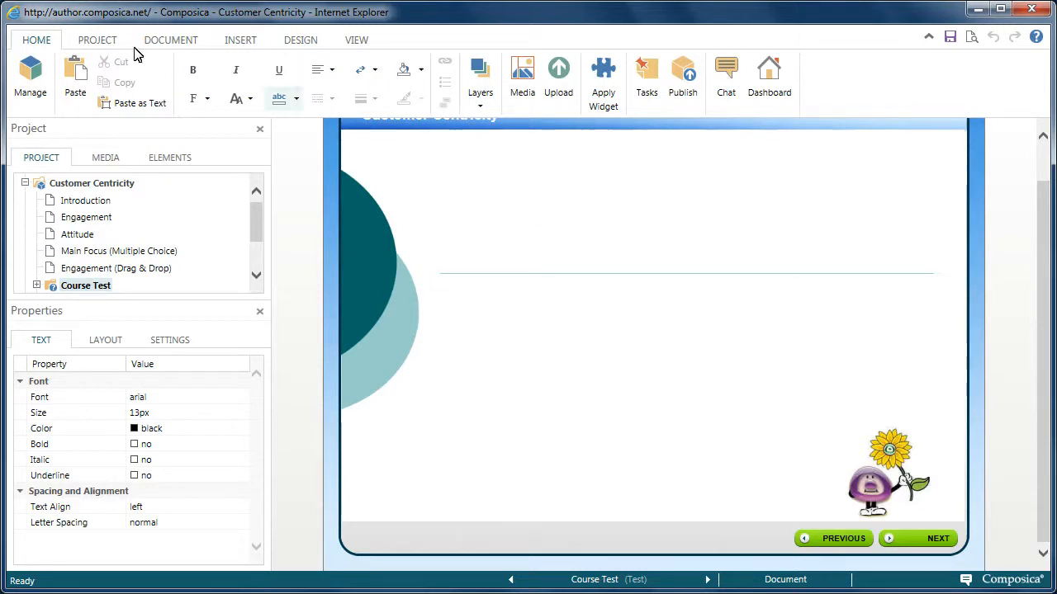
pyautogui.click(235, 42)
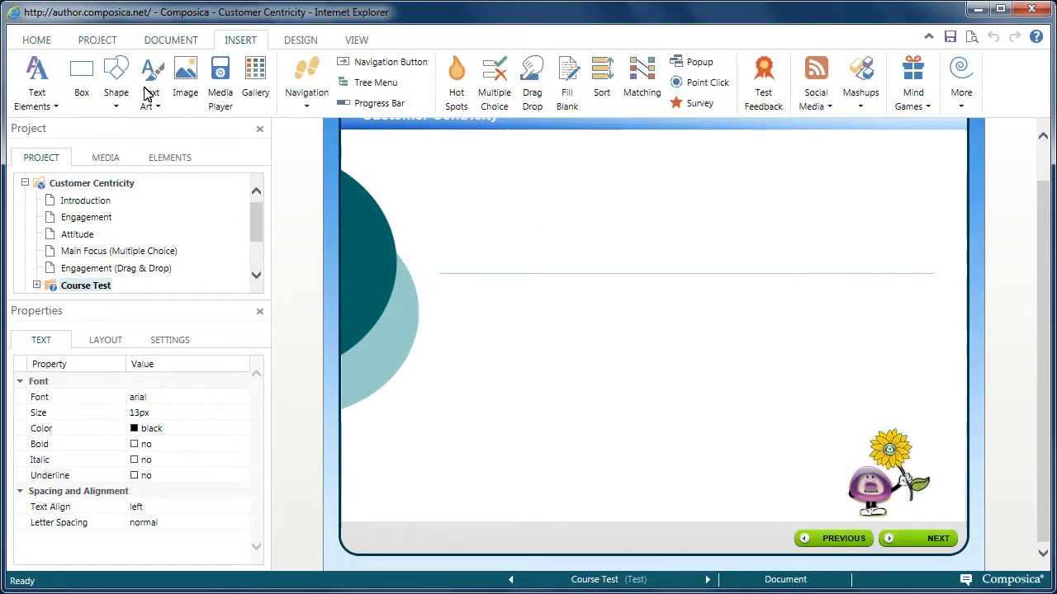
pyautogui.click(51, 107)
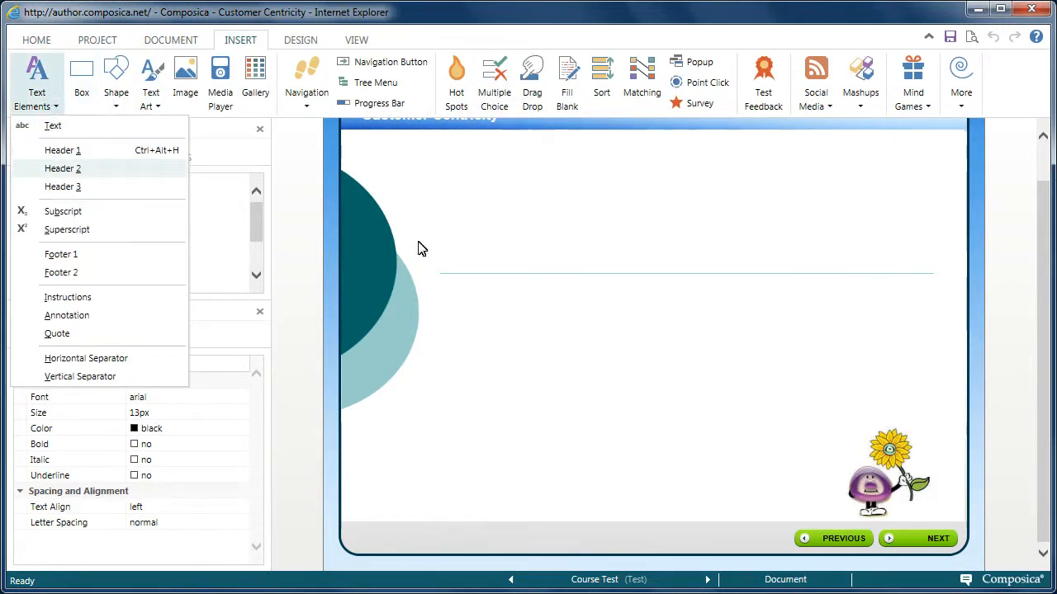
pyautogui.click(62, 168)
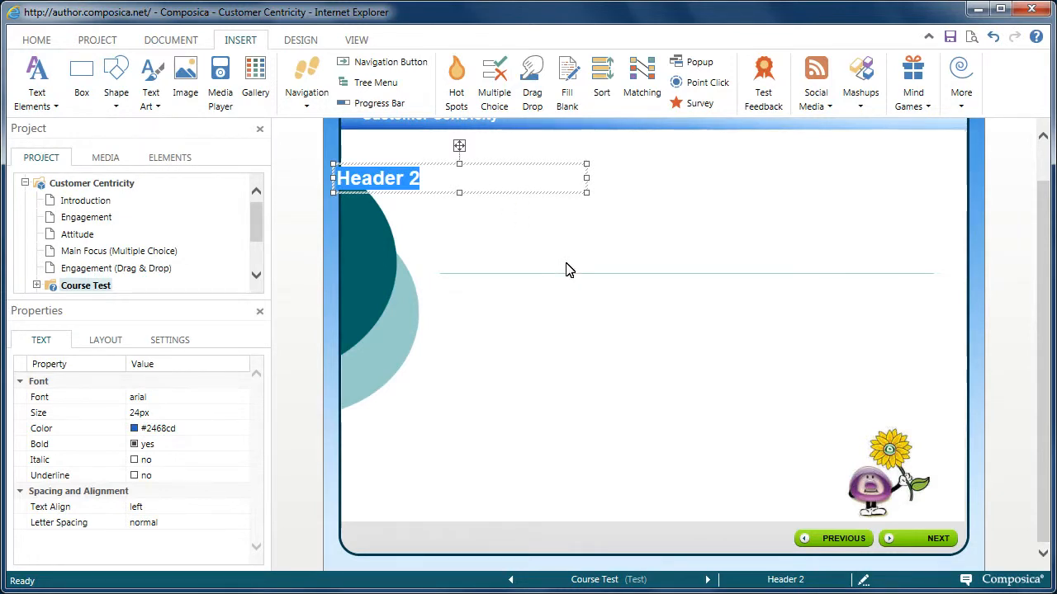
pyautogui.write('Course Test')
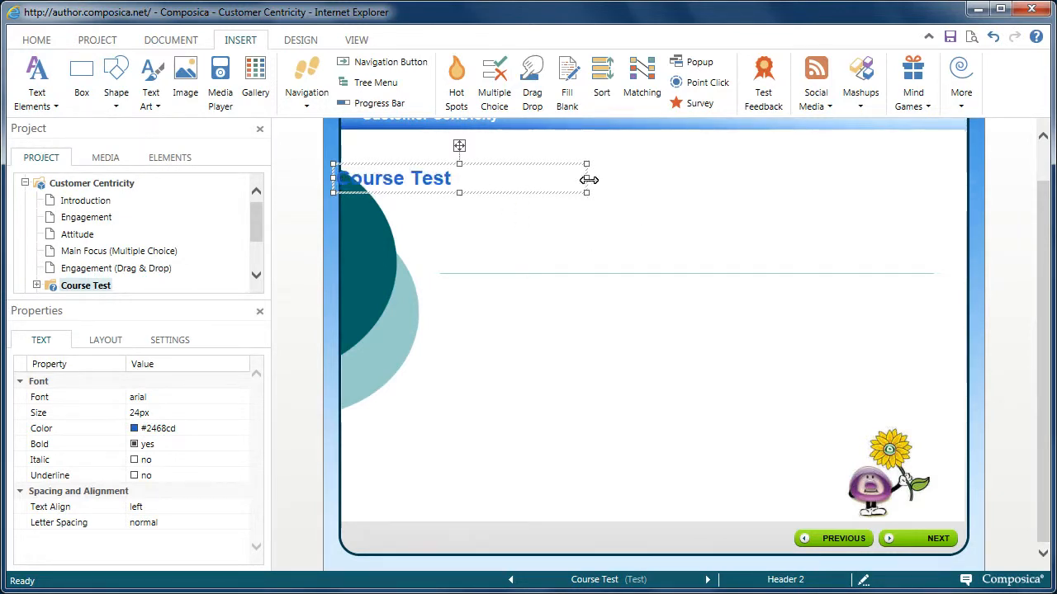
# Step: Narrow the Course Test header's box to fit its text and place it centred just above the page's horizontal line
pyautogui.moveTo(586, 181); pyautogui.dragTo(467, 178)
pyautogui.moveTo(401, 147); pyautogui.dragTo(675, 213)
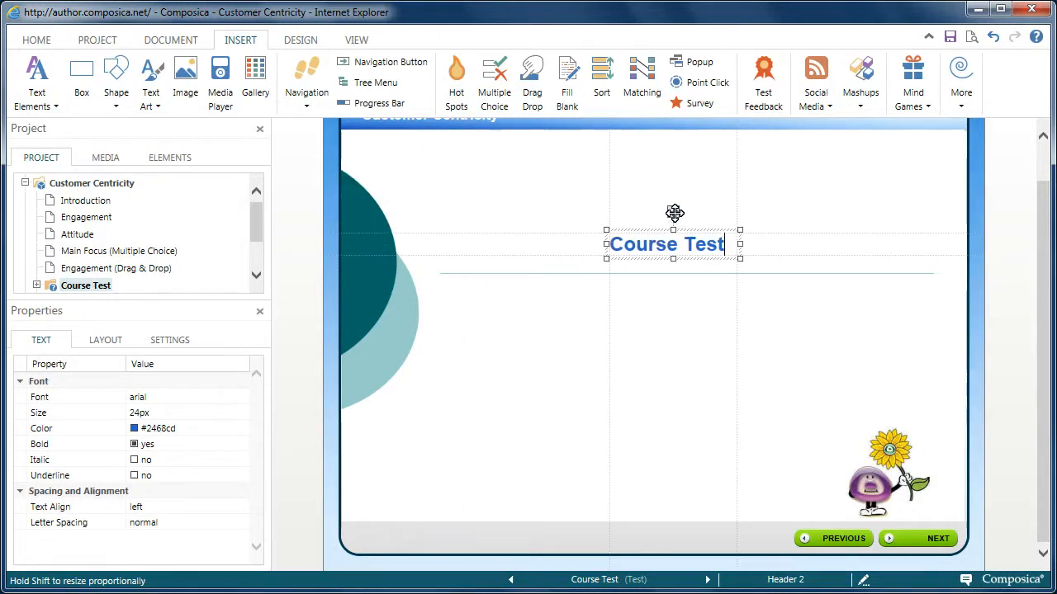
pyautogui.click(683, 350)
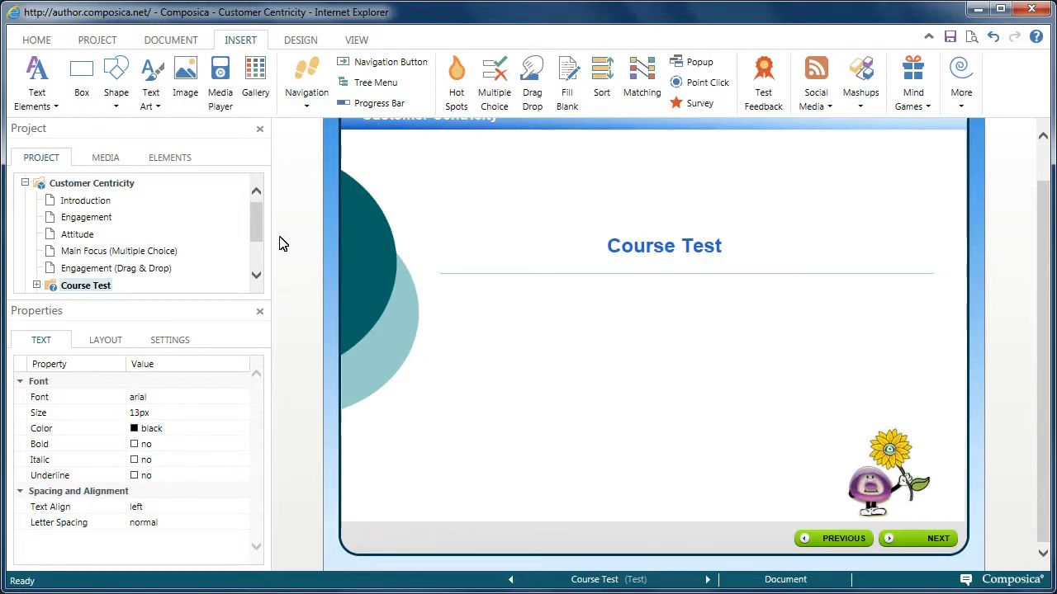
# Step: Open the Chapter 1 section page inside Course Test, saving the changes made to the Course Test page
pyautogui.scroll(-2, 257, 231)
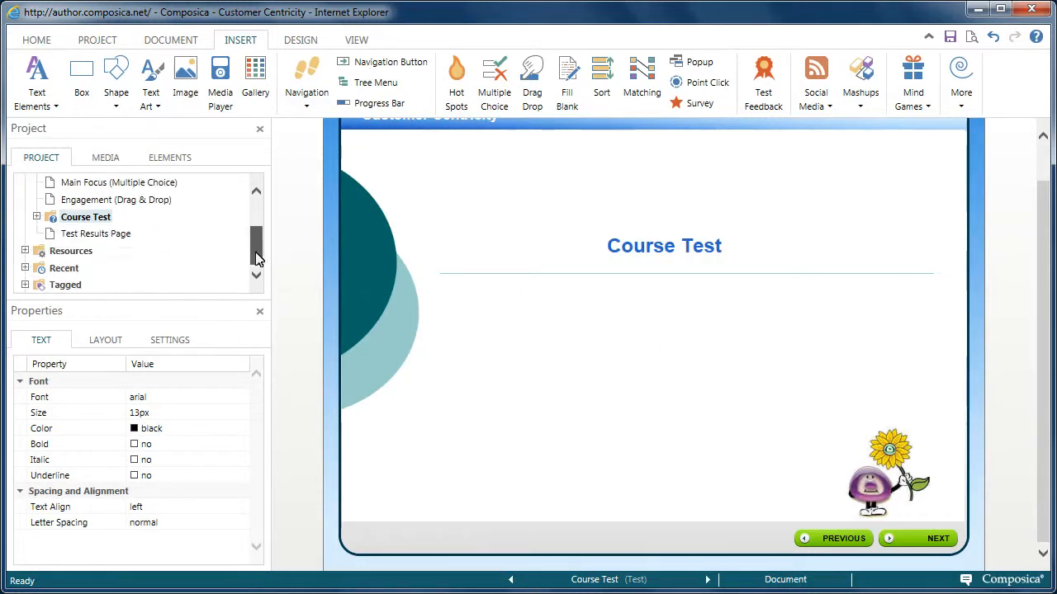
pyautogui.click(37, 217)
pyautogui.click(86, 237)
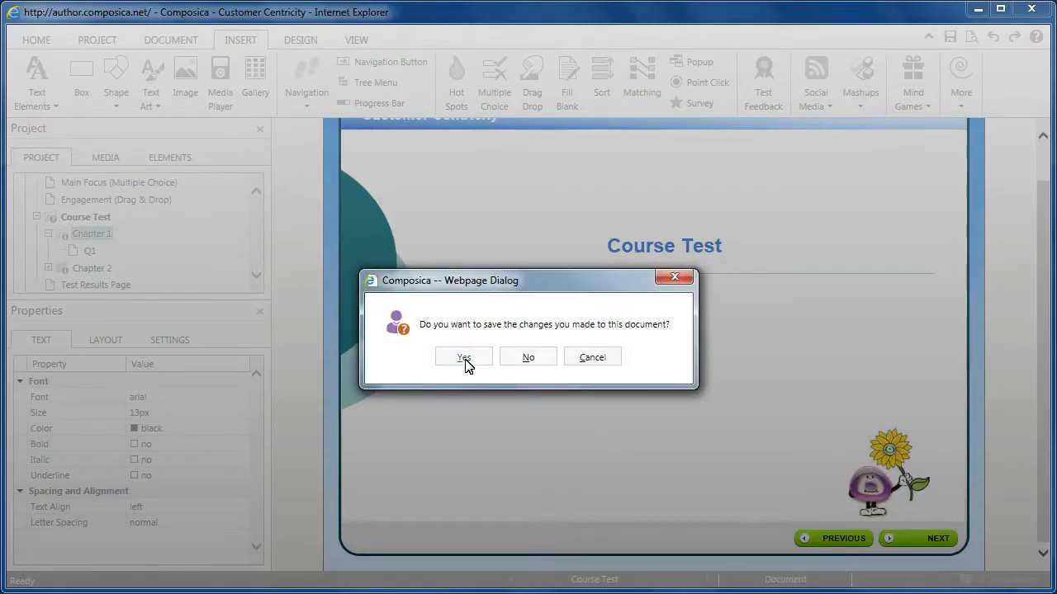
pyautogui.click(464, 358)
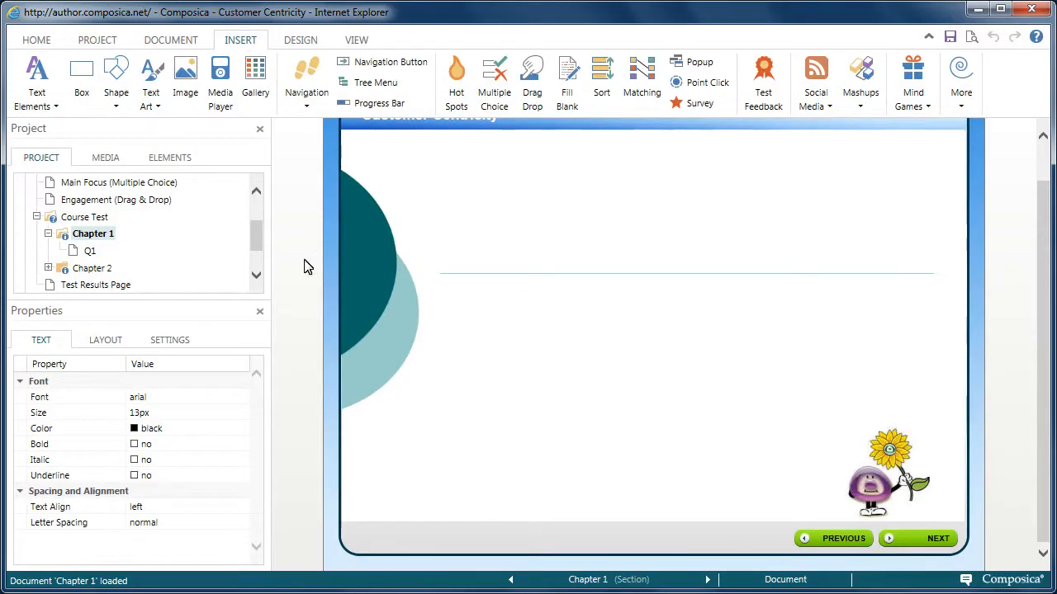
# Step: Insert a Header 2 text element reading "Chapter 1 - Questions" and place it just above the page's horizontal line
pyautogui.click(46, 101)
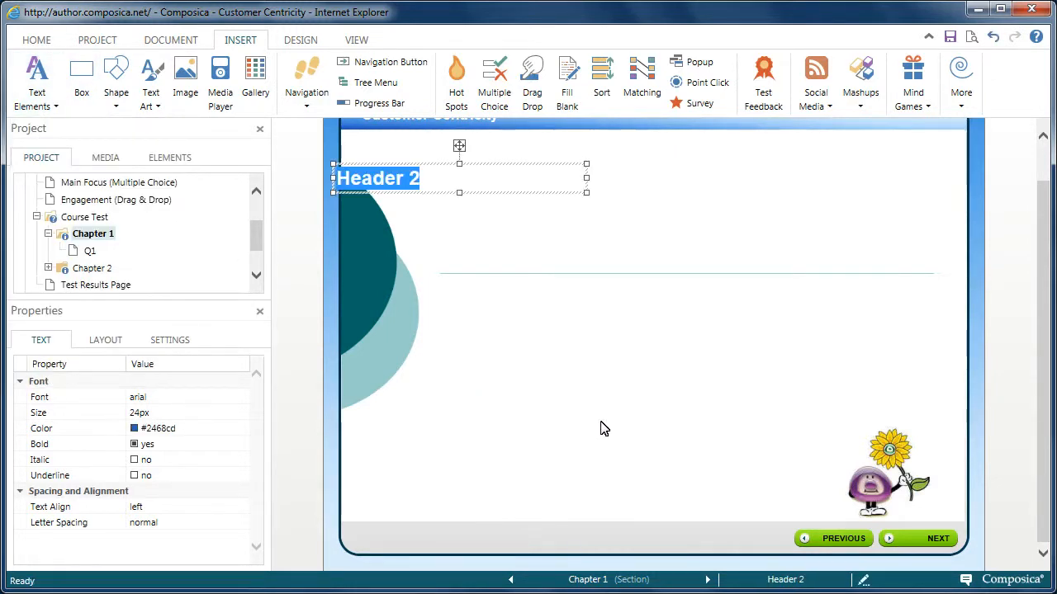
pyautogui.write('Chapter ')
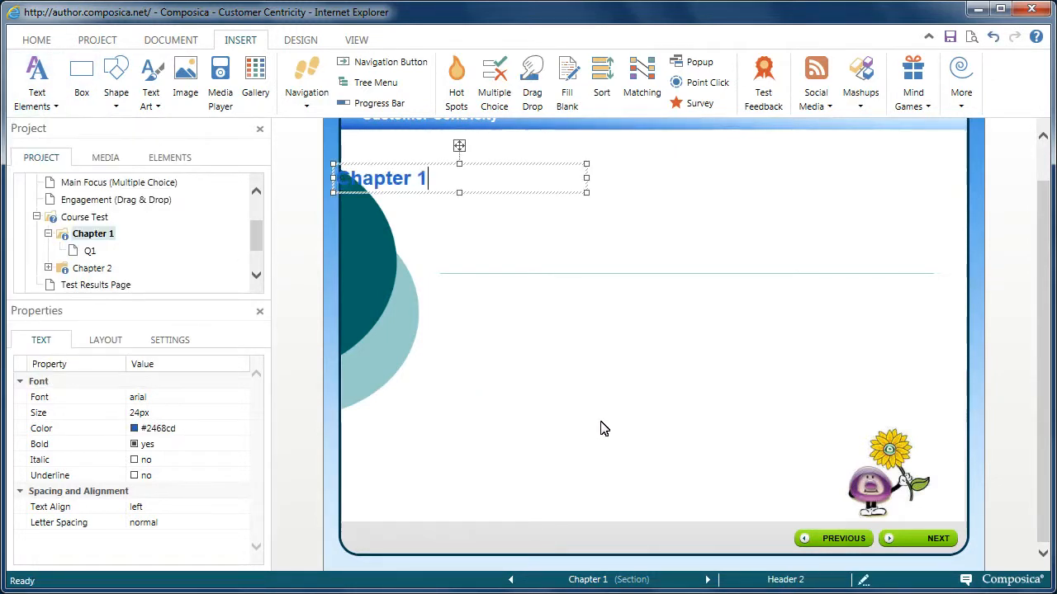
pyautogui.write('1 - Questions')
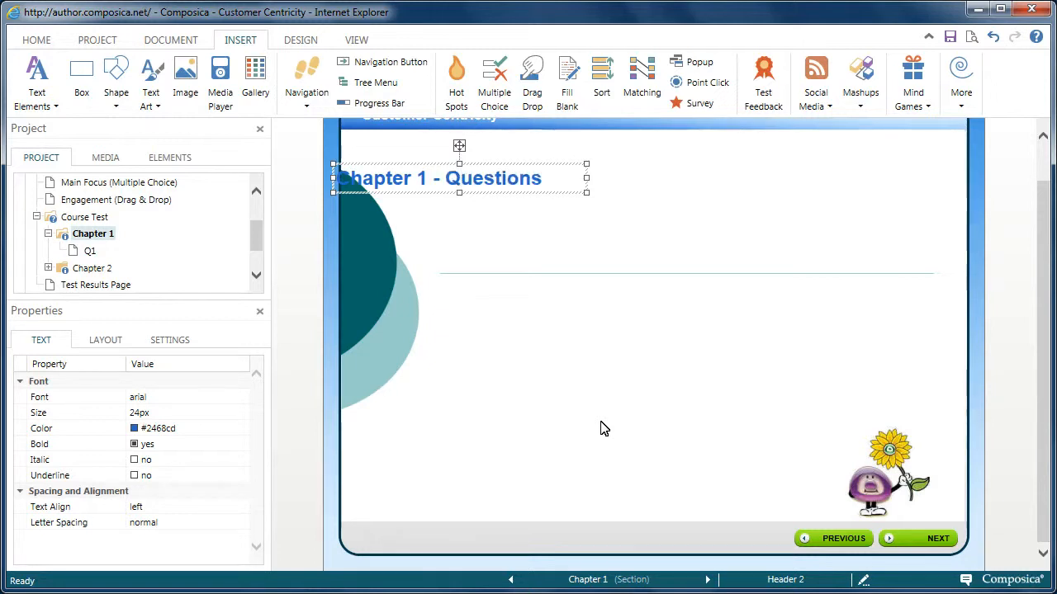
pyautogui.click(525, 319)
pyautogui.click(463, 187)
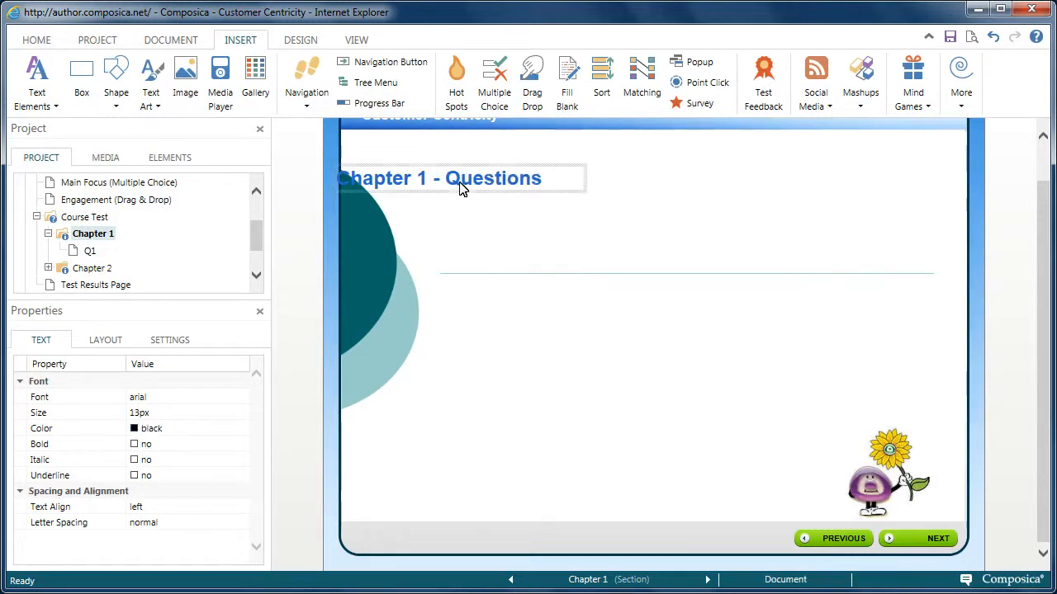
pyautogui.moveTo(514, 206); pyautogui.dragTo(700, 275)
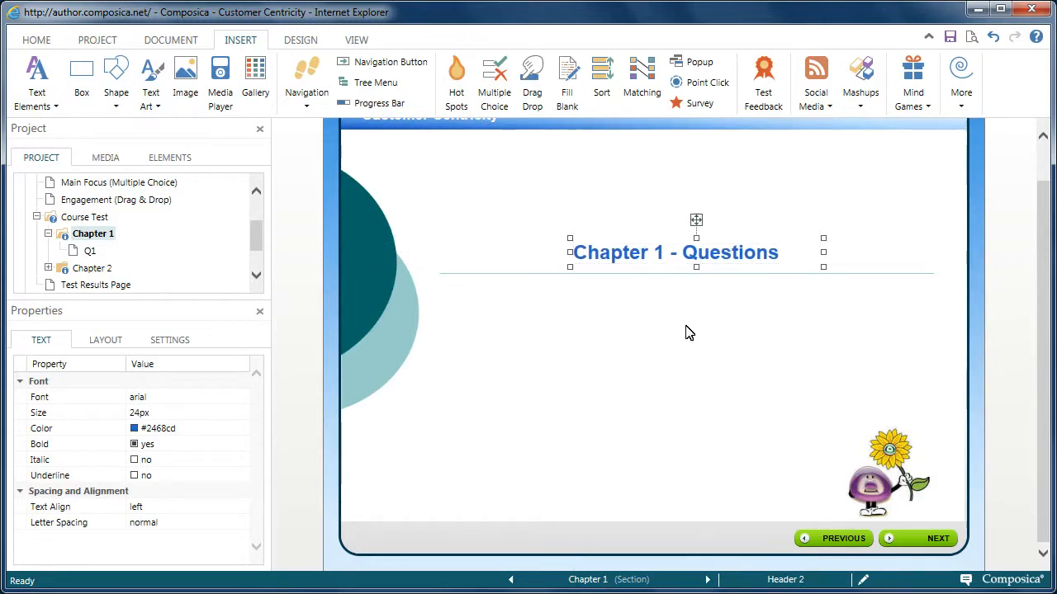
# Step: Copy the Chapter 1 header onto the Chapter 2 section page, saving Chapter 1, and change its text to "Chapter 2 - Questions"
pyautogui.click(104, 270)
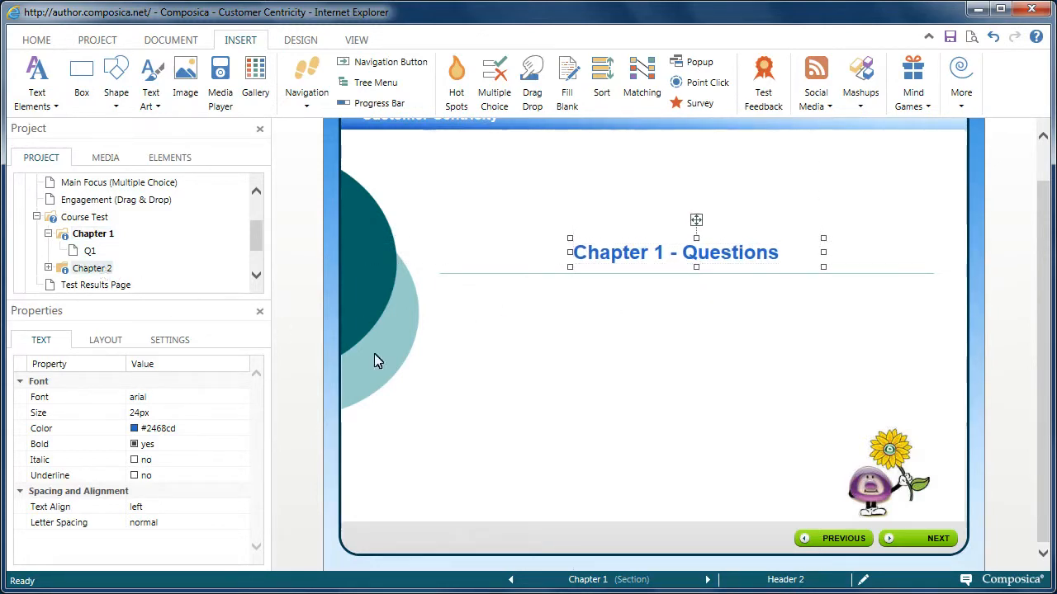
pyautogui.click(469, 360)
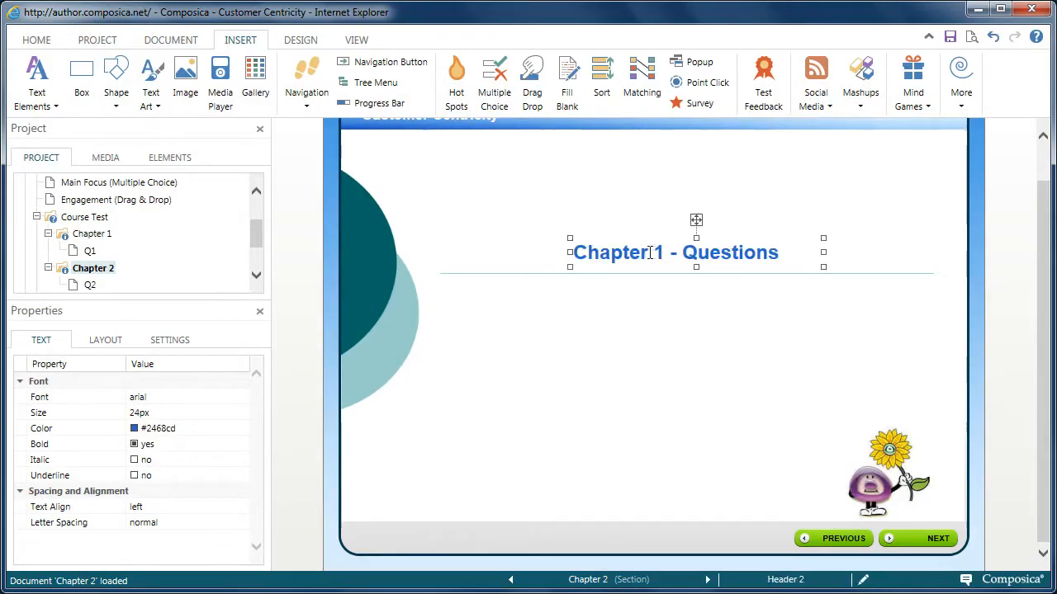
pyautogui.doubleClick(659, 253)
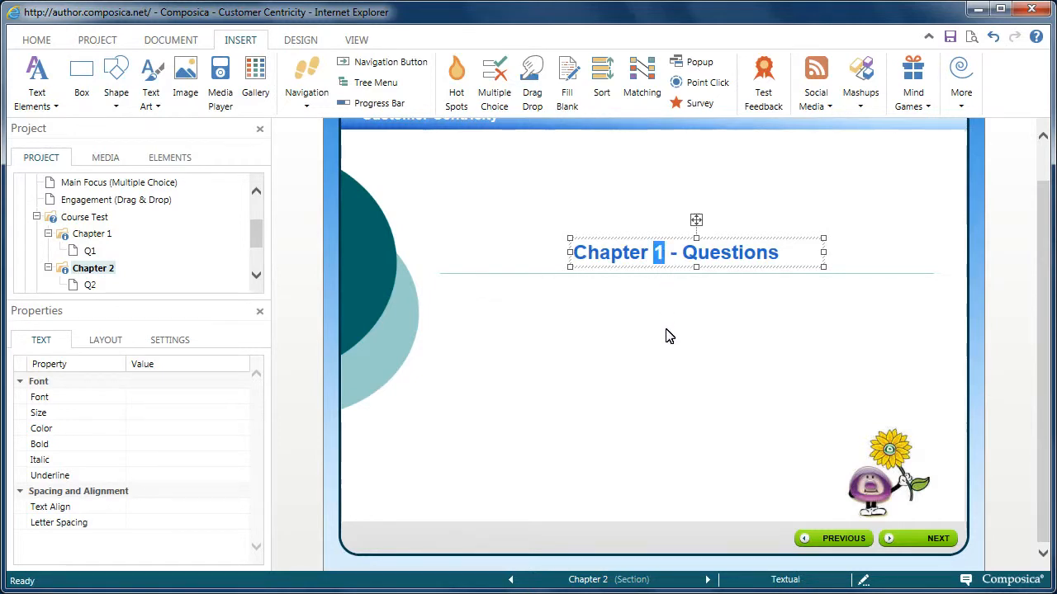
pyautogui.write('2')
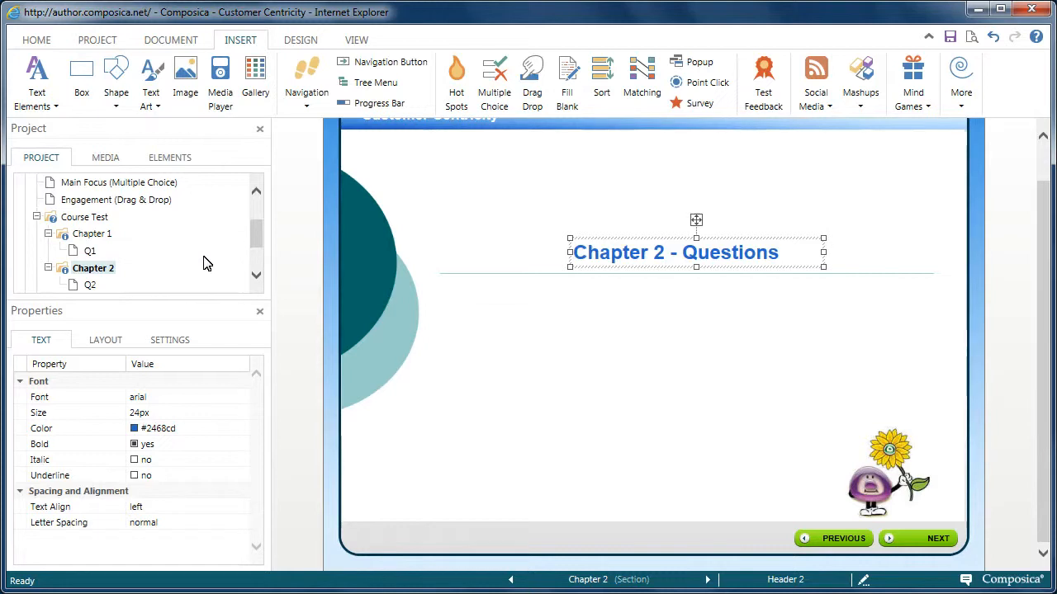
# Step: Open the Test Results Page, saving the changes made to the Chapter 2 page
pyautogui.scroll(-2, 256, 243)
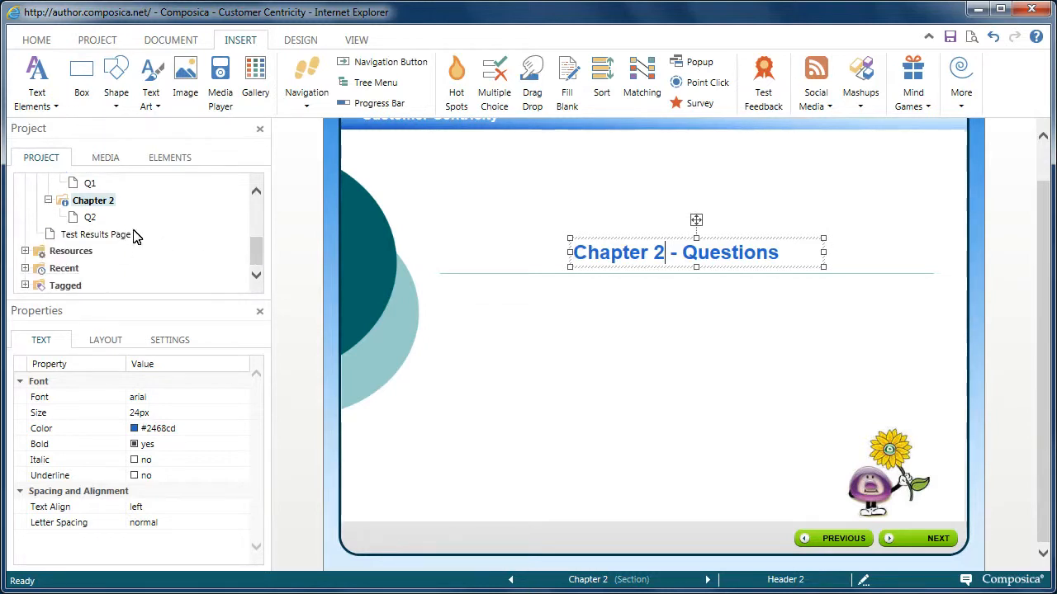
pyautogui.click(116, 236)
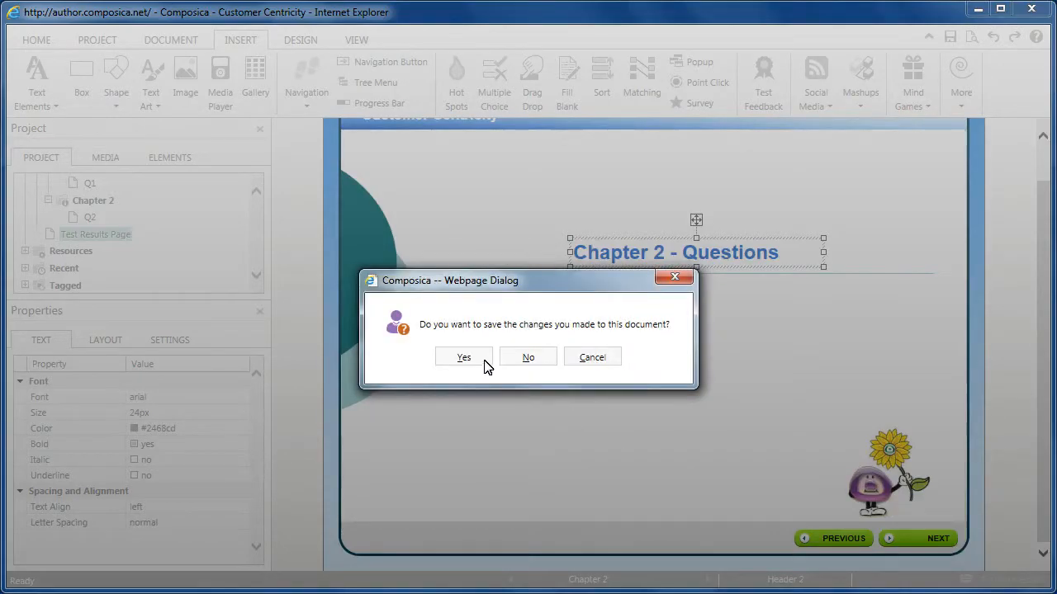
pyautogui.click(486, 361)
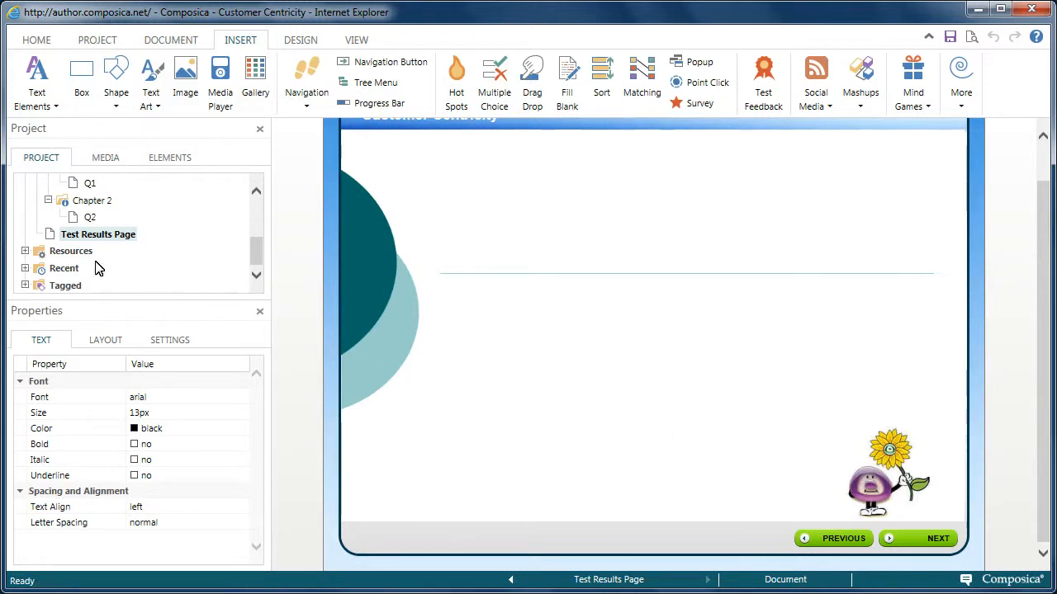
# Step: Insert a Test Feedback element, move it clear of the teal circles, and shorten its frame to end just below the "Review the test" link
pyautogui.click(764, 92)
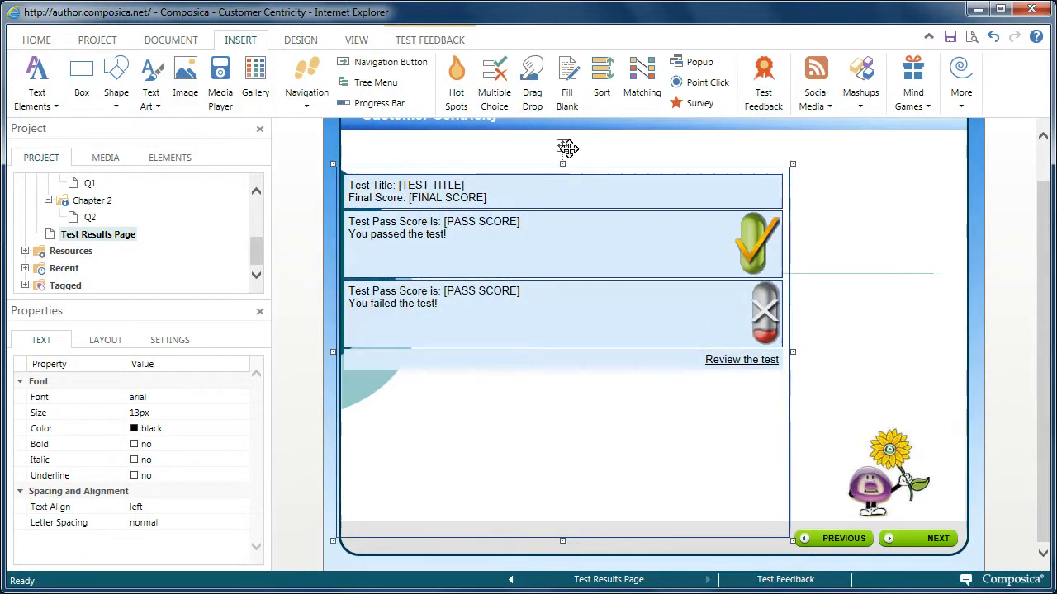
pyautogui.moveTo(567, 148); pyautogui.dragTo(670, 131)
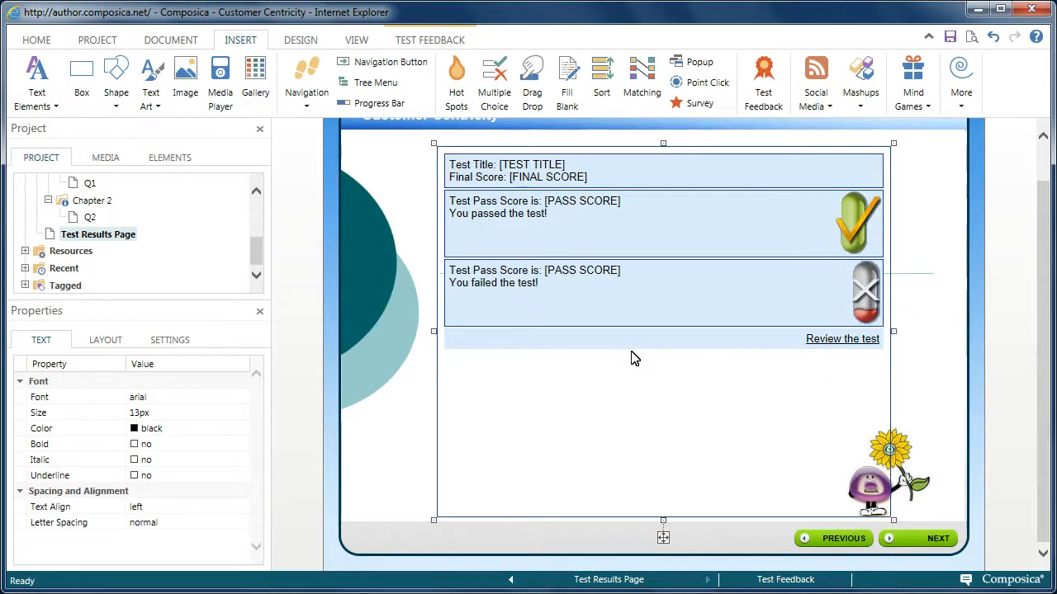
pyautogui.moveTo(663, 521); pyautogui.dragTo(681, 370)
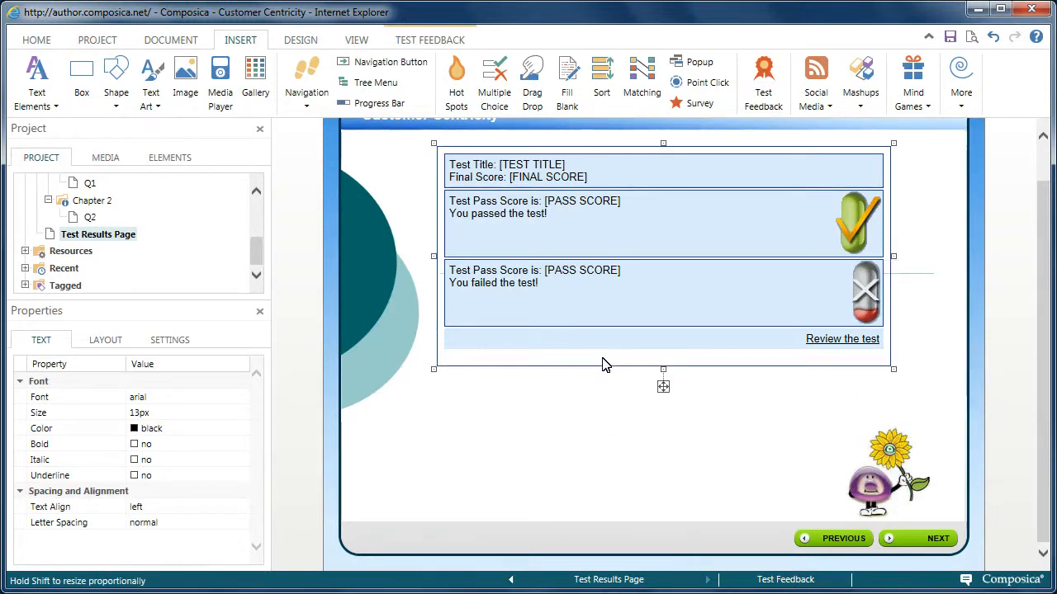
pyautogui.rightClick(603, 364)
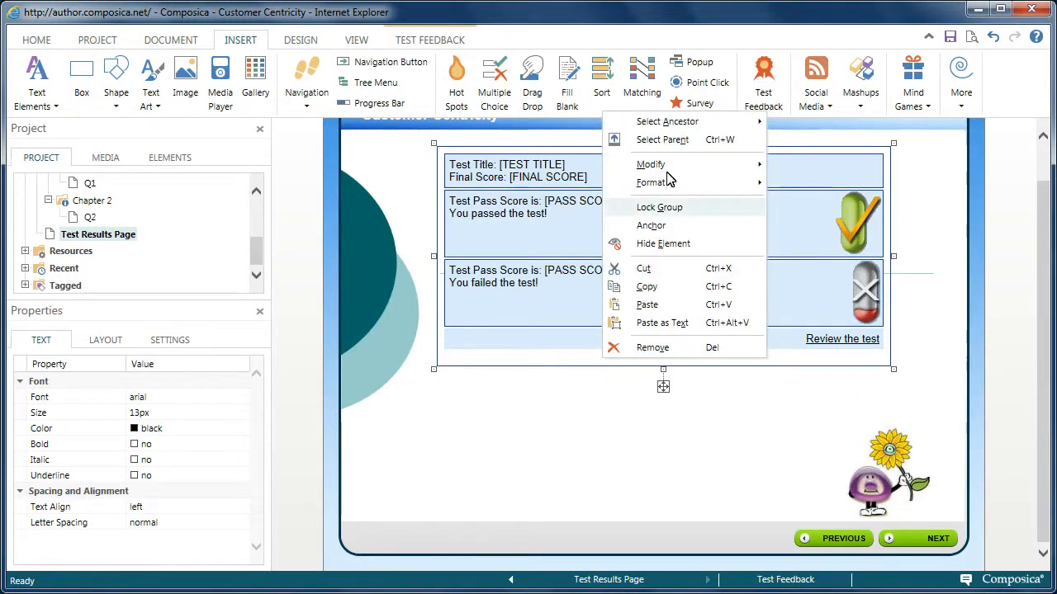
pyautogui.moveTo(673, 165)
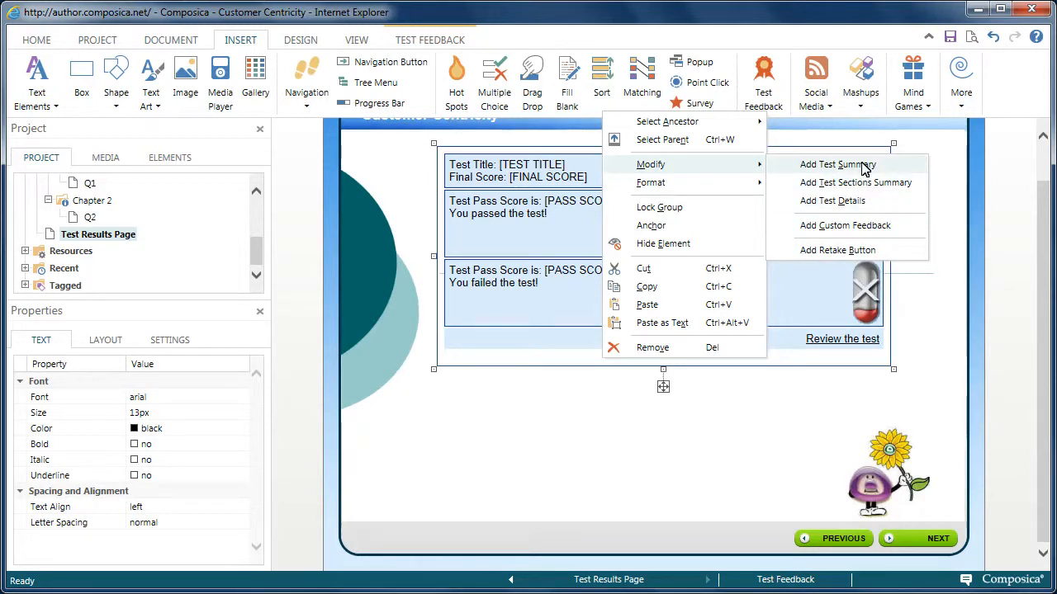
pyautogui.click(521, 422)
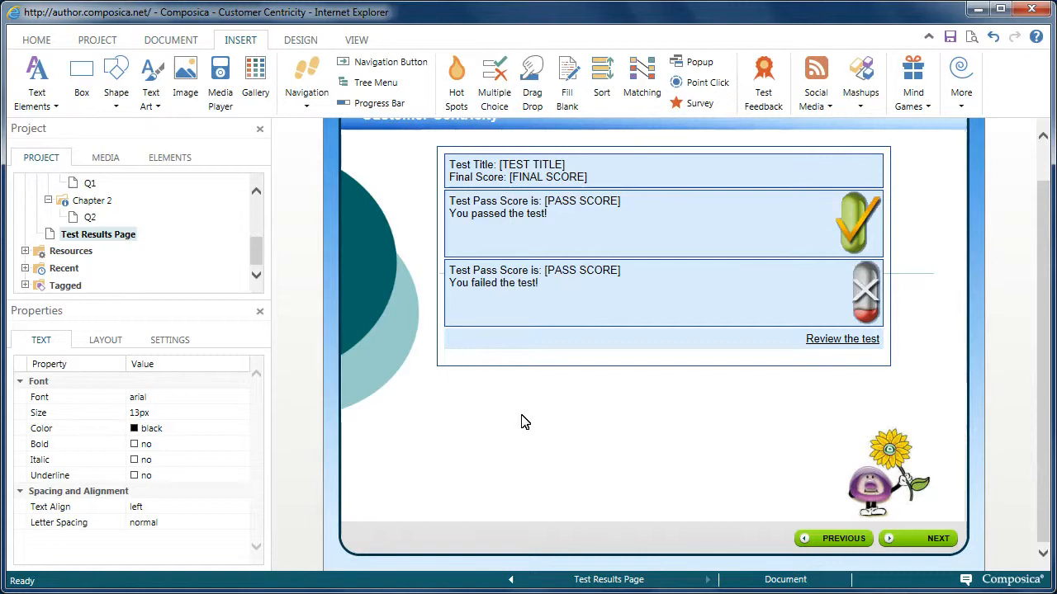
# Step: Replace the message "You passed the test!" in the test feedback with "Congratulations, you passed!"
pyautogui.click(560, 225)
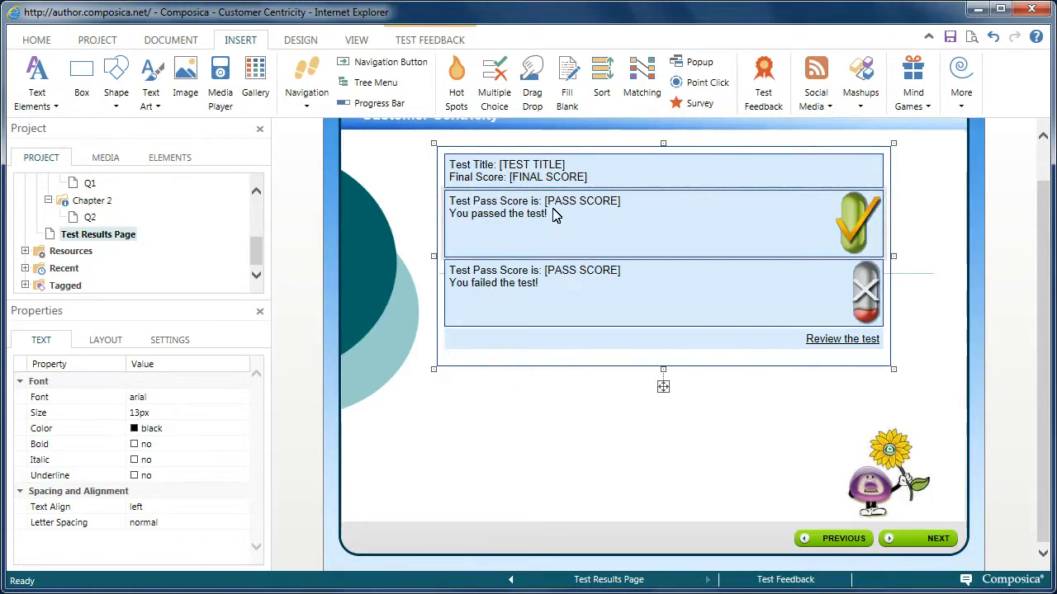
pyautogui.click(553, 212)
pyautogui.moveTo(550, 213); pyautogui.dragTo(449, 217)
pyautogui.write('Co')
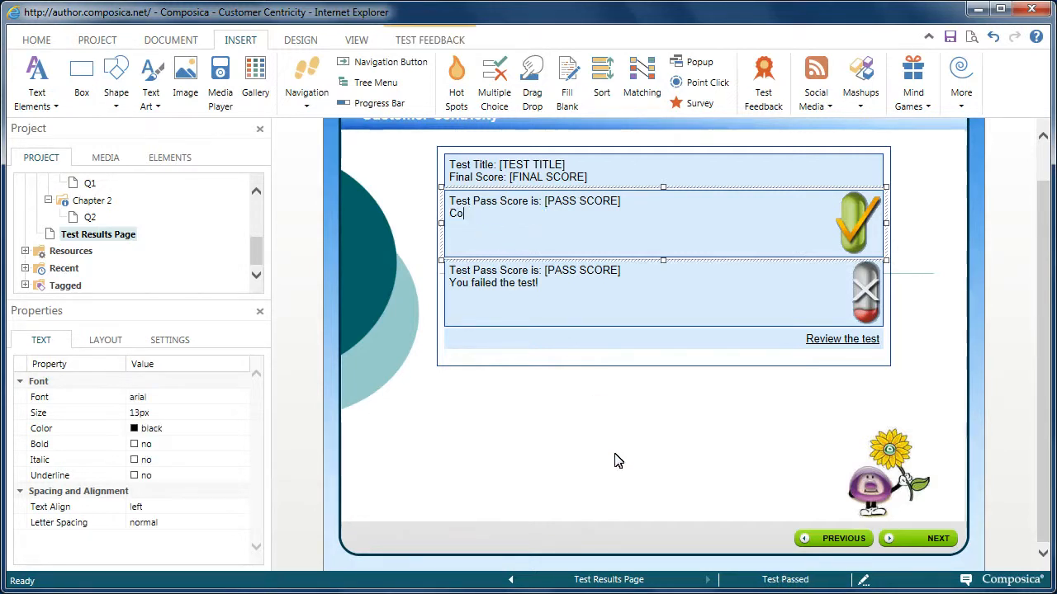
pyautogui.write('ngratulations')
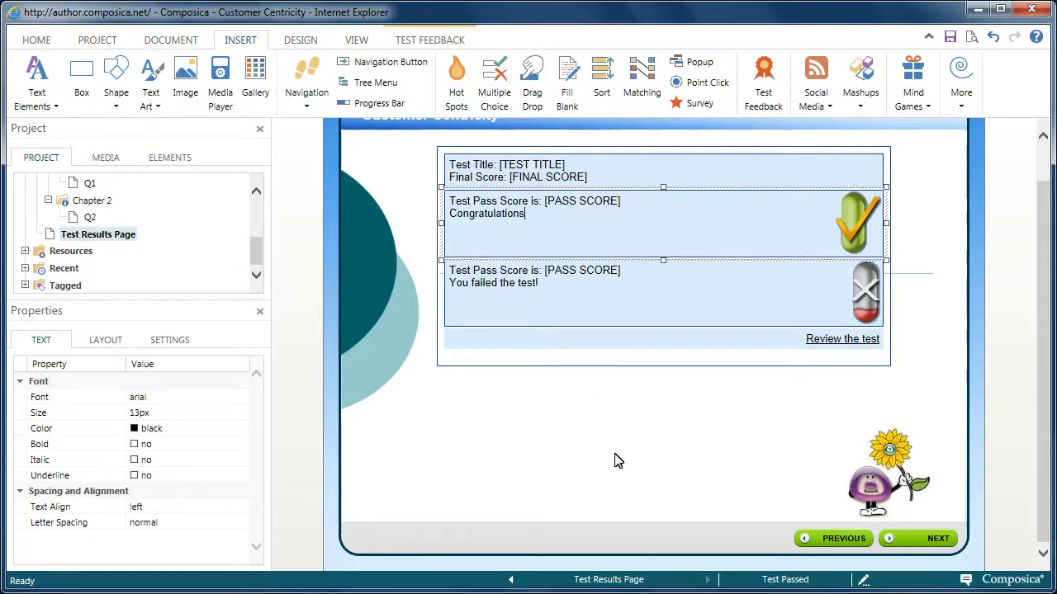
pyautogui.write(', you passed')
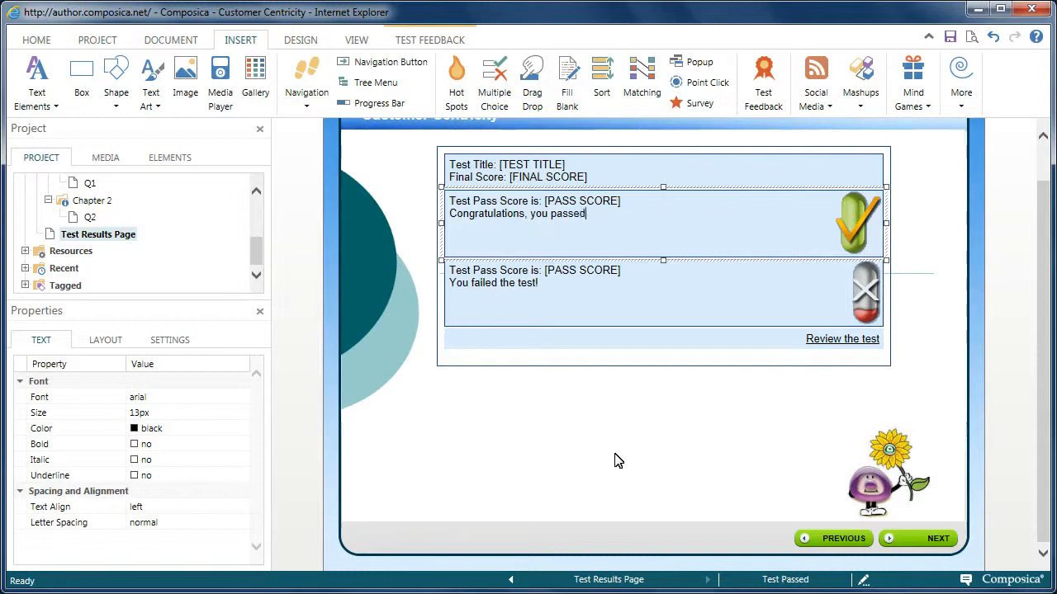
# Step: Format the "Congratulations, you passed!" message as bold with a font size of 16 px
pyautogui.hotkey('shift', 'Left')
pyautogui.hotkey('shift', 'Left')
pyautogui.hotkey('shift', 'Left')
pyautogui.hotkey('shift', 'Left')
pyautogui.hotkey('shift', 'Left')
pyautogui.hotkey('shift', 'Left')
pyautogui.hotkey('shift', 'Left')
pyautogui.hotkey('shift', 'Left')
pyautogui.hotkey('shift', 'Left')
pyautogui.hotkey('shift', 'Left')
pyautogui.hotkey('shift', 'Left')
pyautogui.hotkey('shift', 'Left')
pyautogui.hotkey('shift', 'Left')
pyautogui.hotkey('shift', 'Left')
pyautogui.hotkey('shift', 'Left')
pyautogui.hotkey('shift', 'Left')
pyautogui.hotkey('shift', 'Left')
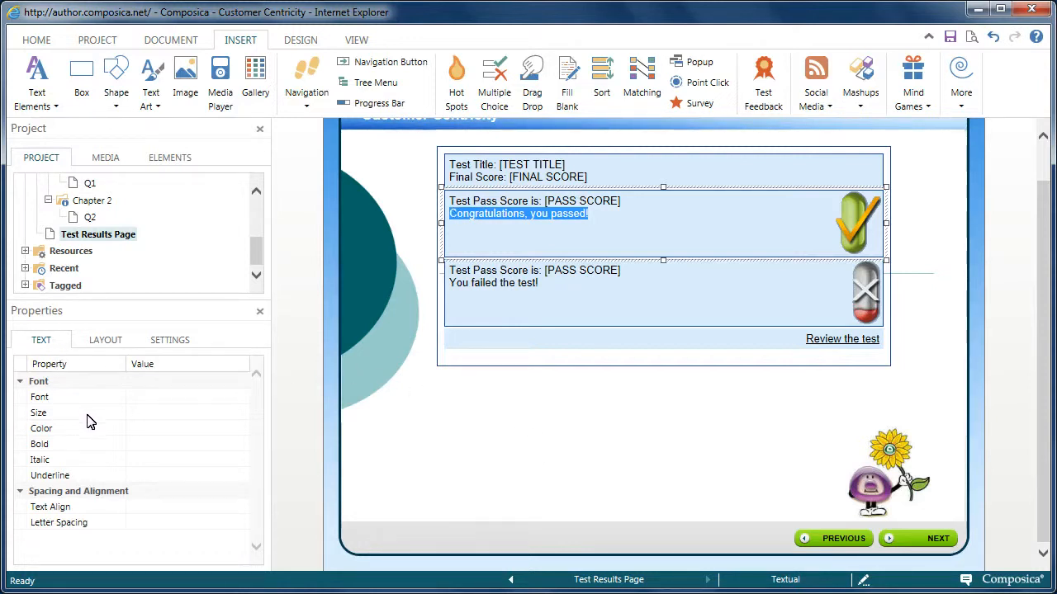
pyautogui.click(140, 447)
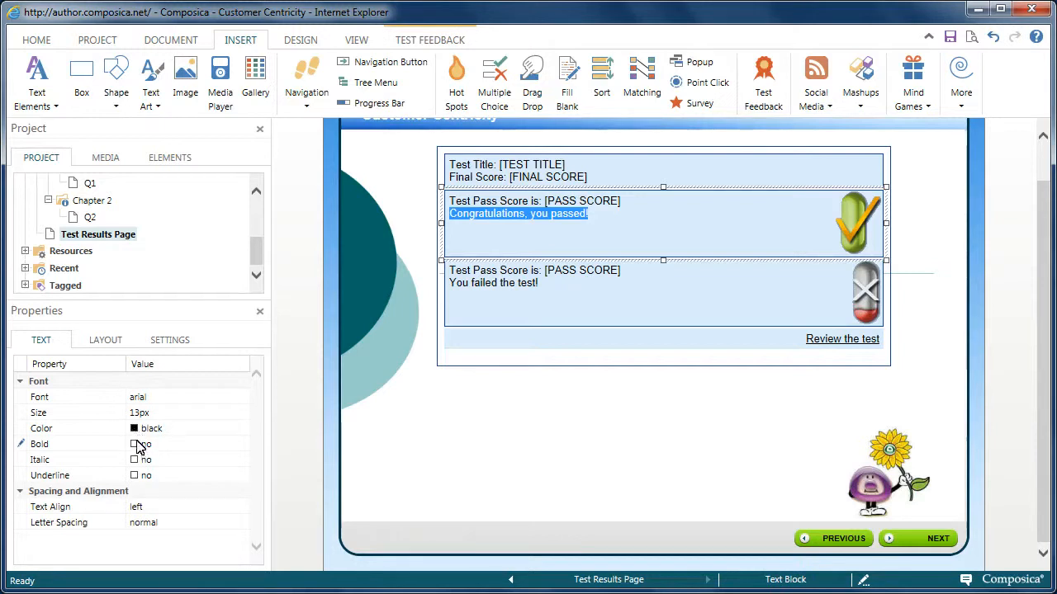
pyautogui.click(135, 444)
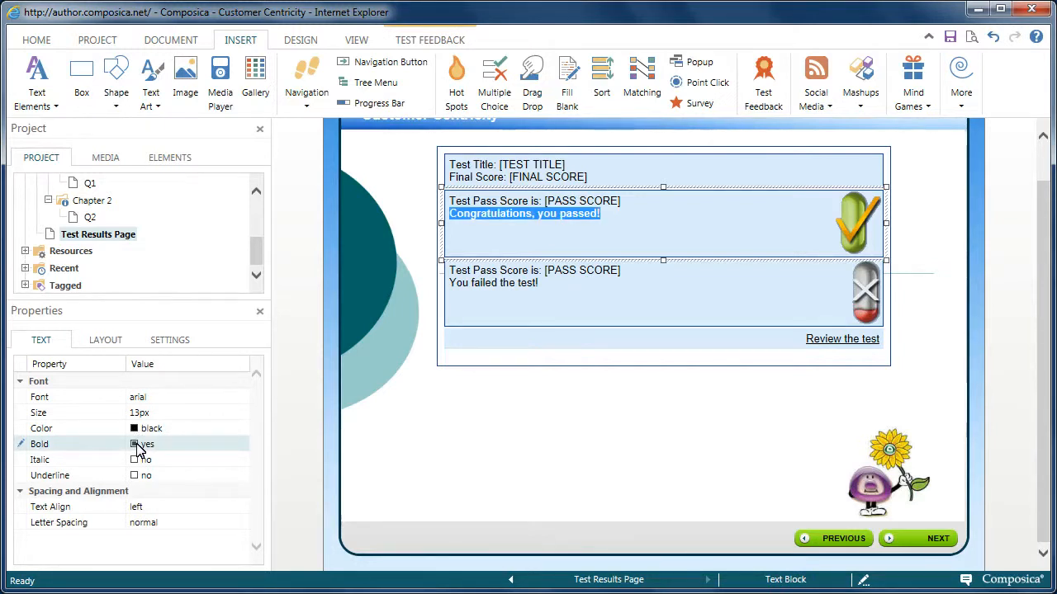
pyautogui.click(136, 413)
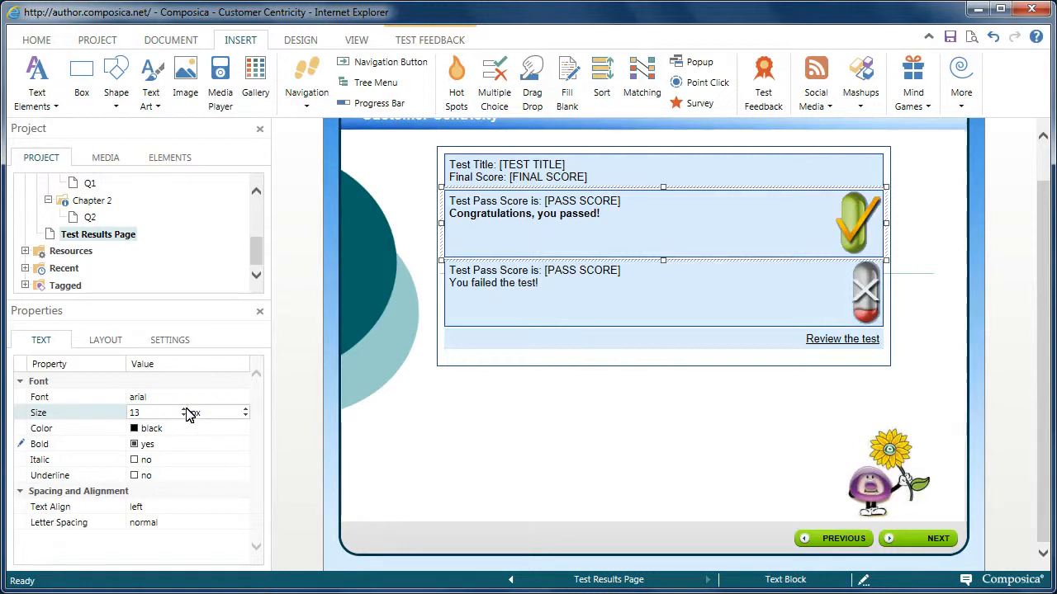
pyautogui.click(185, 410)
pyautogui.click(186, 410)
pyautogui.click(186, 409)
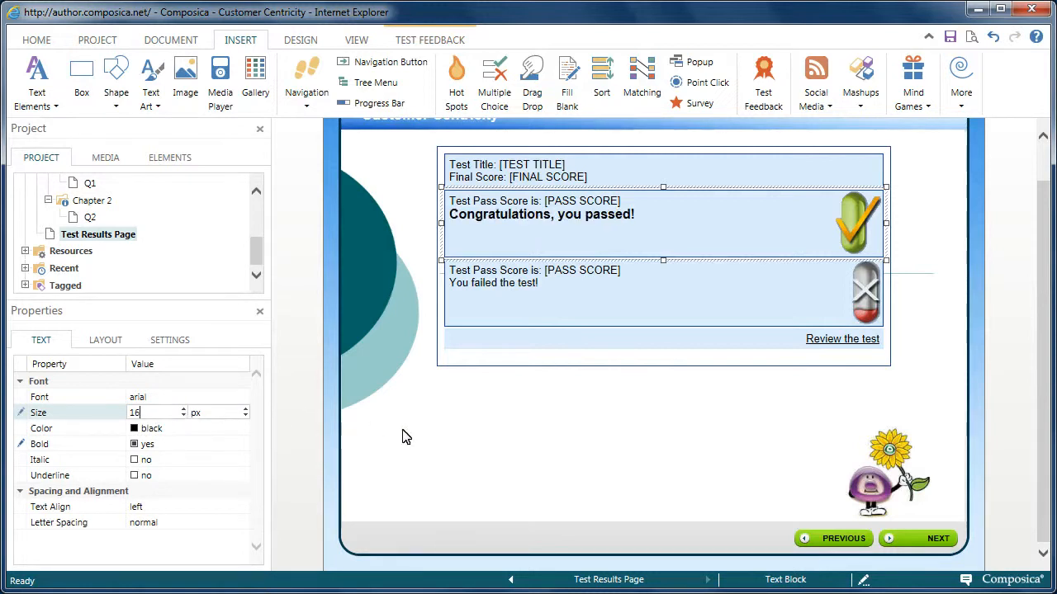
pyautogui.click(494, 434)
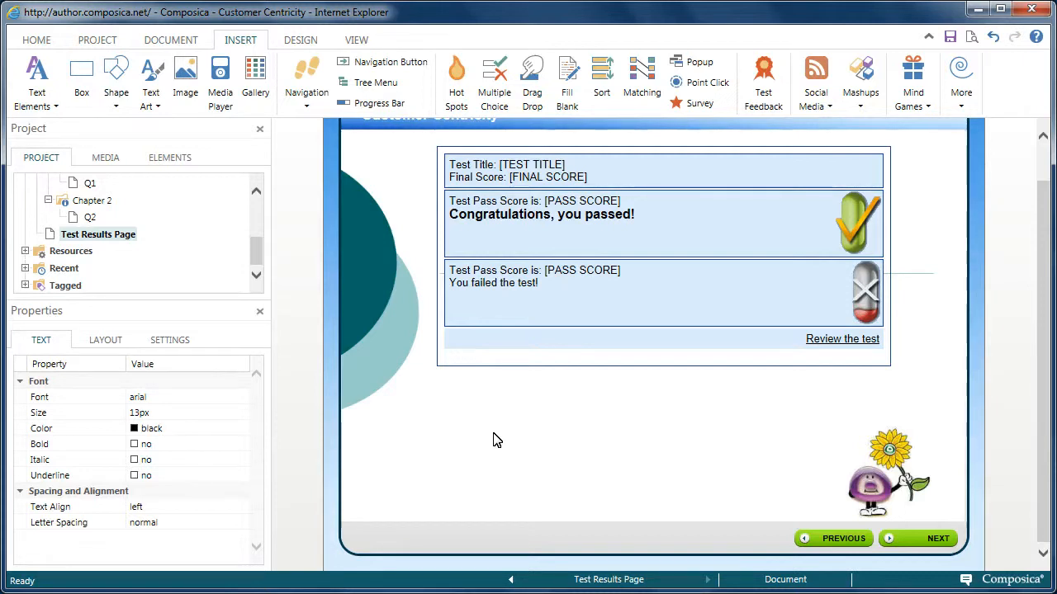
pyautogui.rightClick(483, 364)
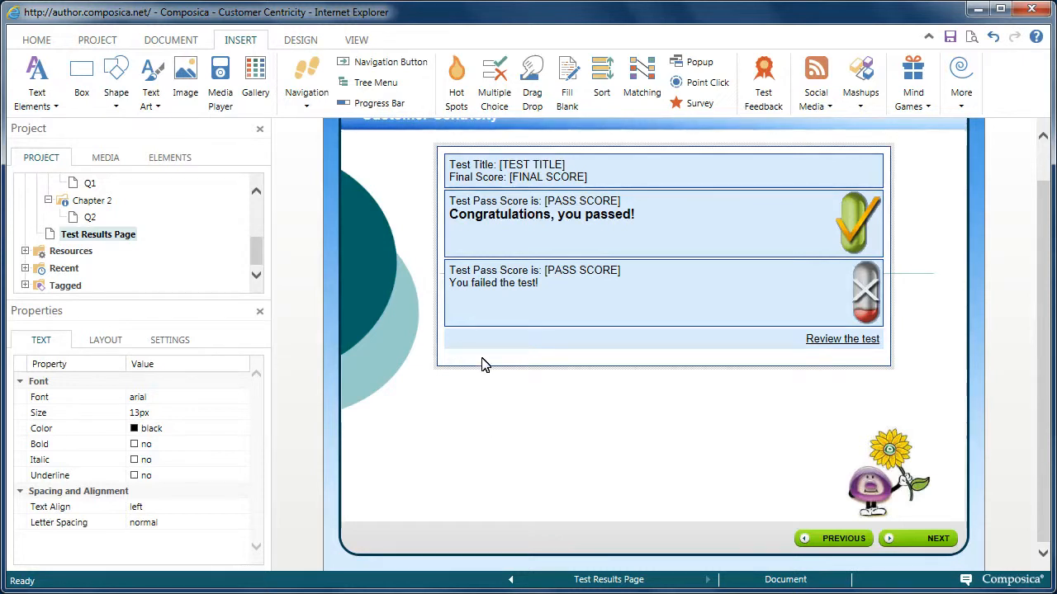
pyautogui.moveTo(578, 172)
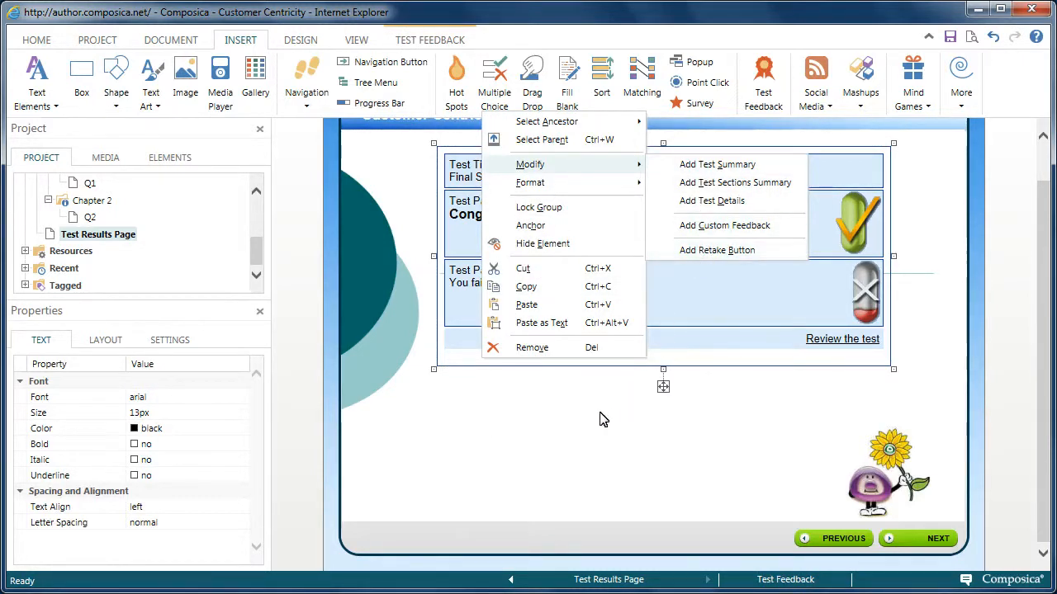
pyautogui.click(584, 436)
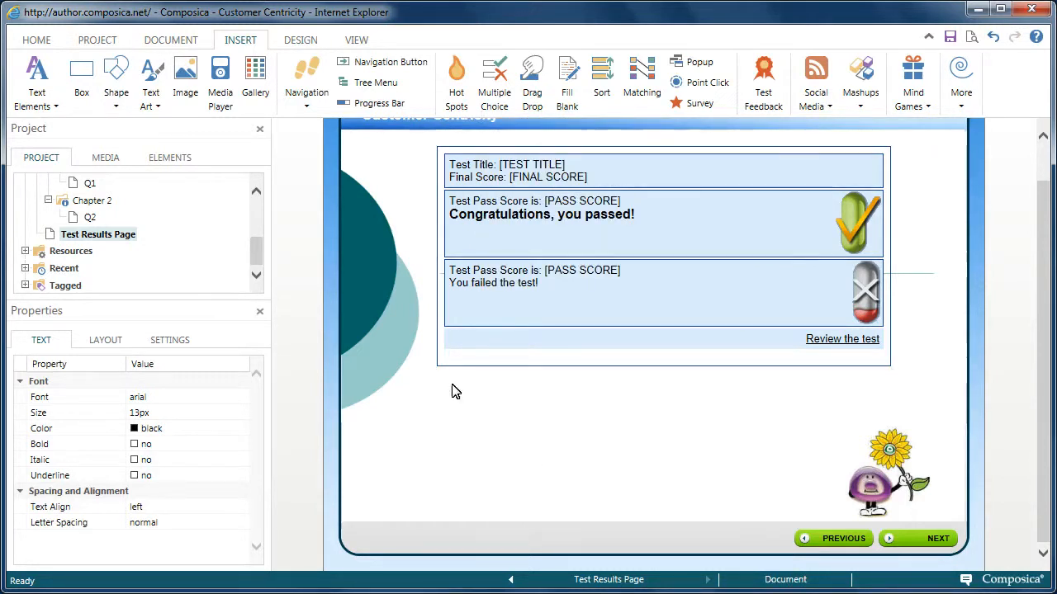
# Step: Open the Course Test page, saving the changes made to the Test Results Page, and preview the course from there
pyautogui.scroll(2, 259, 253)
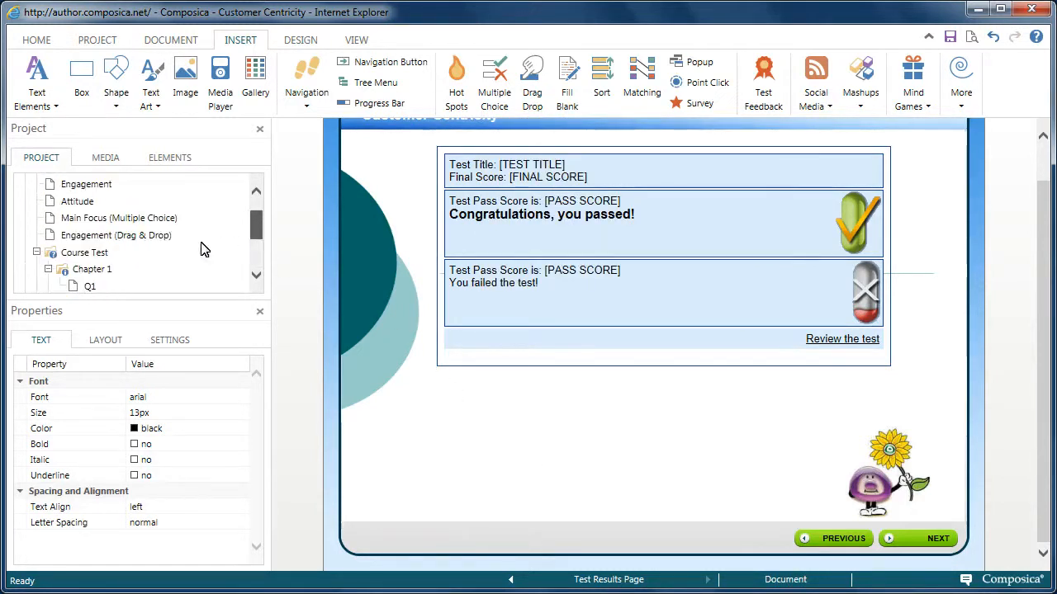
pyautogui.click(91, 257)
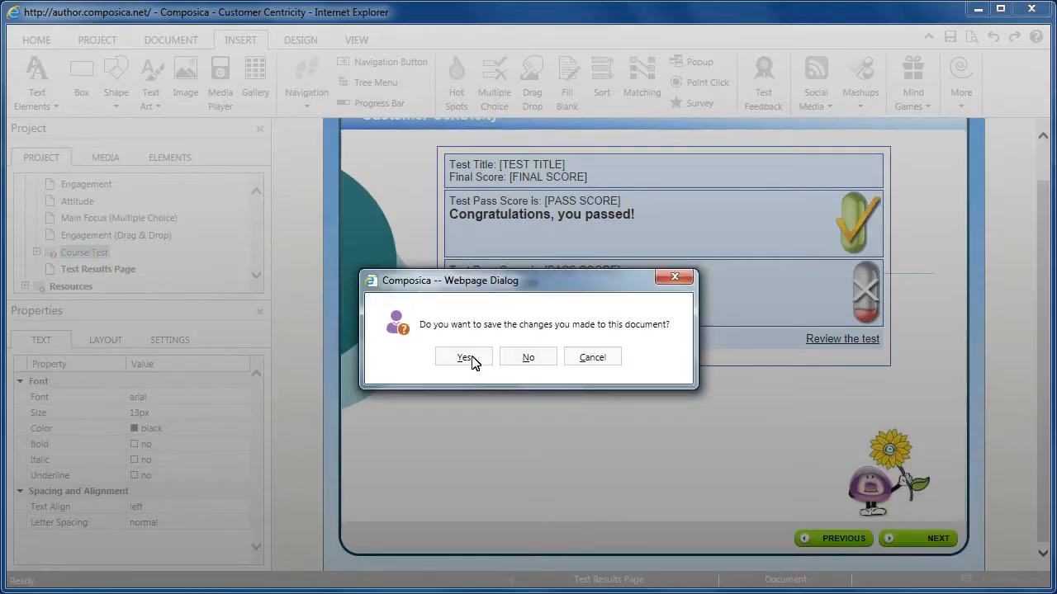
pyautogui.press('Return')
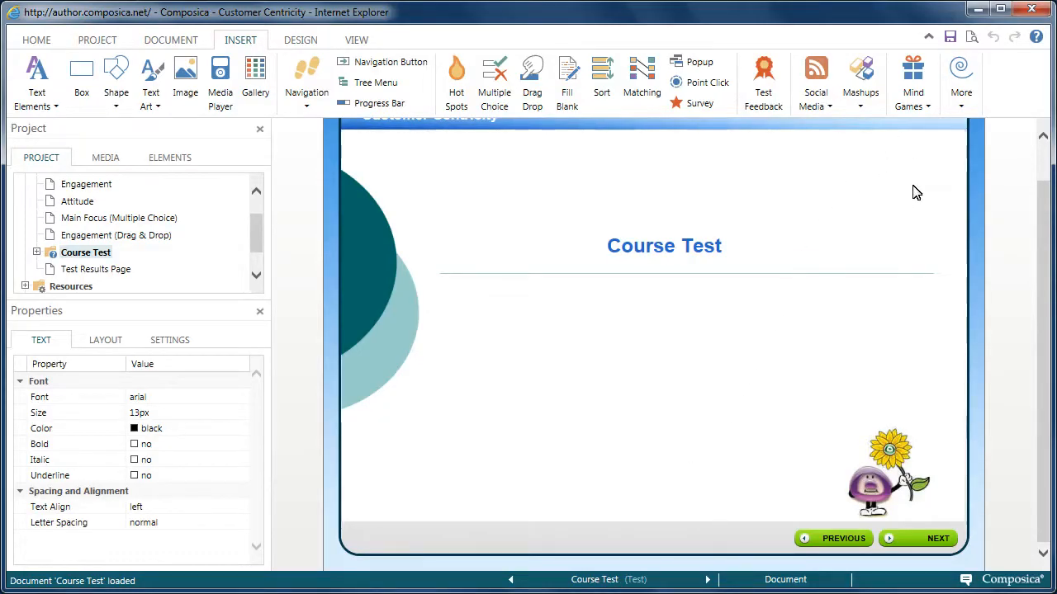
pyautogui.click(971, 37)
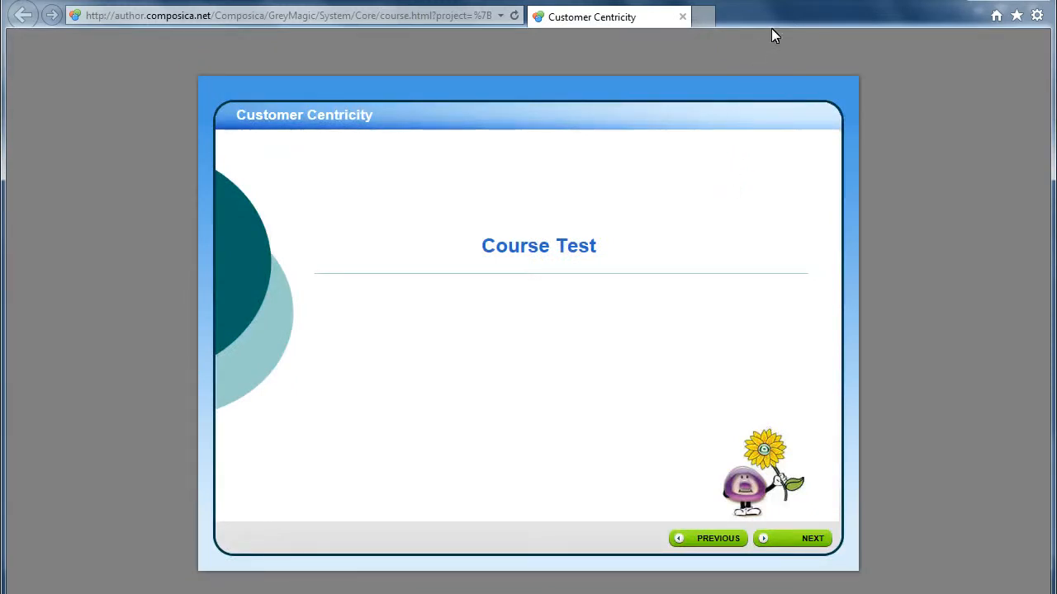
# Step: Start the previewed test and answer the drag-and-drop question with "Look the customer in the eye." as 1 and "Listen carefully to the customer." as 2
pyautogui.doubleClick(786, 3)
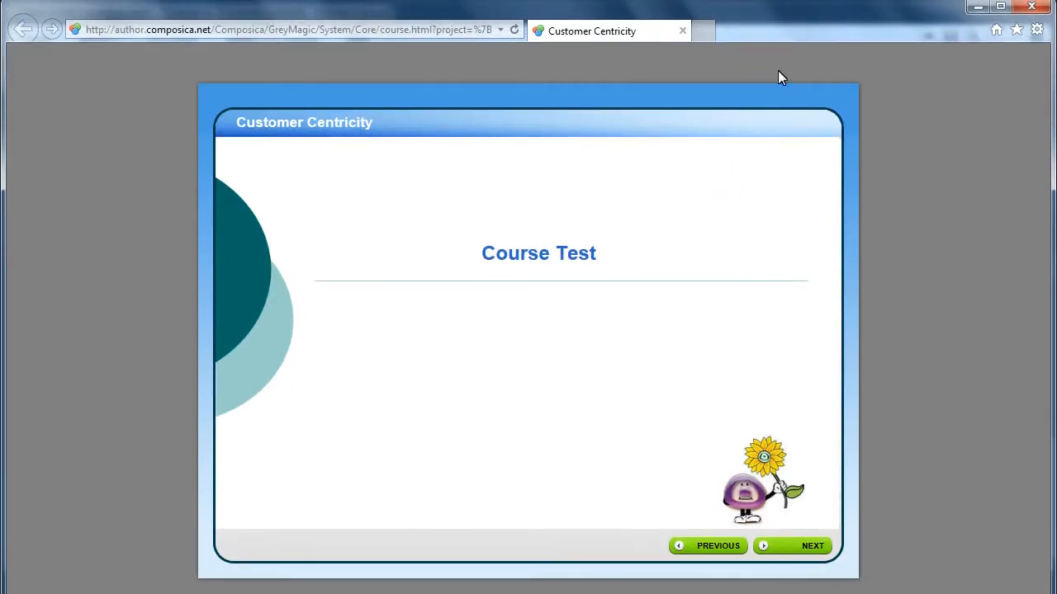
pyautogui.click(812, 546)
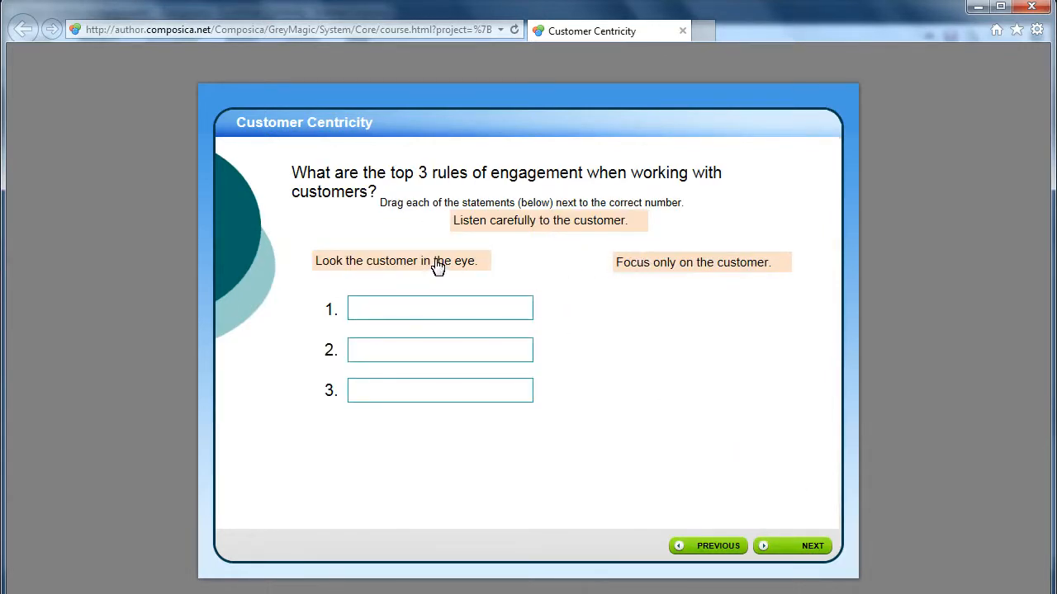
pyautogui.moveTo(444, 276); pyautogui.dragTo(470, 314)
pyautogui.moveTo(625, 268); pyautogui.dragTo(393, 353)
pyautogui.moveTo(486, 231); pyautogui.dragTo(382, 401)
pyautogui.click(793, 545)
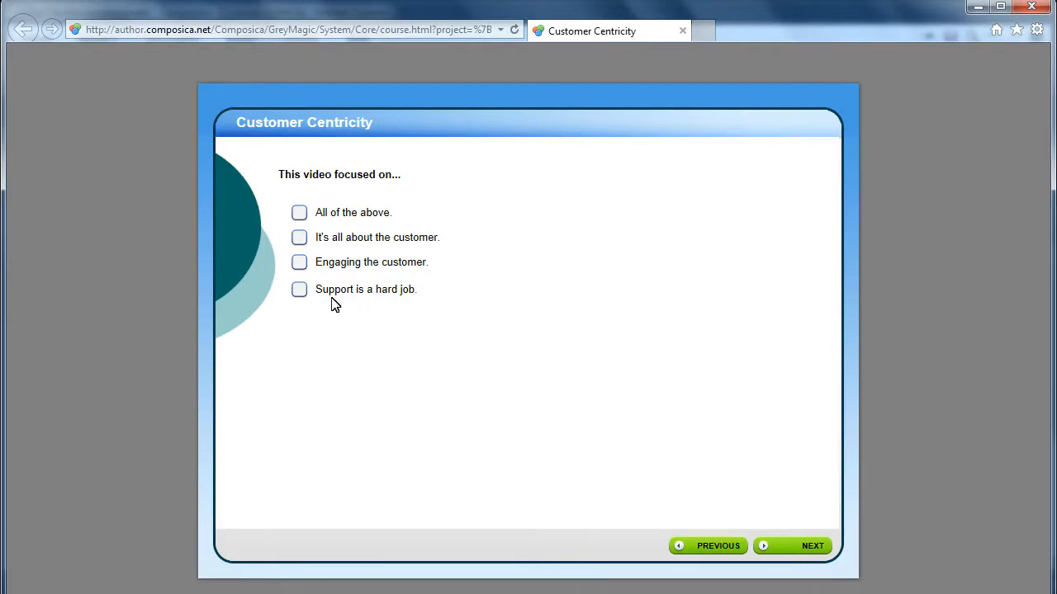
# Step: Answer "This video focused on..." with "It's all about the customer." and "Engaging the customer.", and continue to the test results
pyautogui.click(299, 238)
pyautogui.click(301, 266)
pyautogui.click(801, 545)
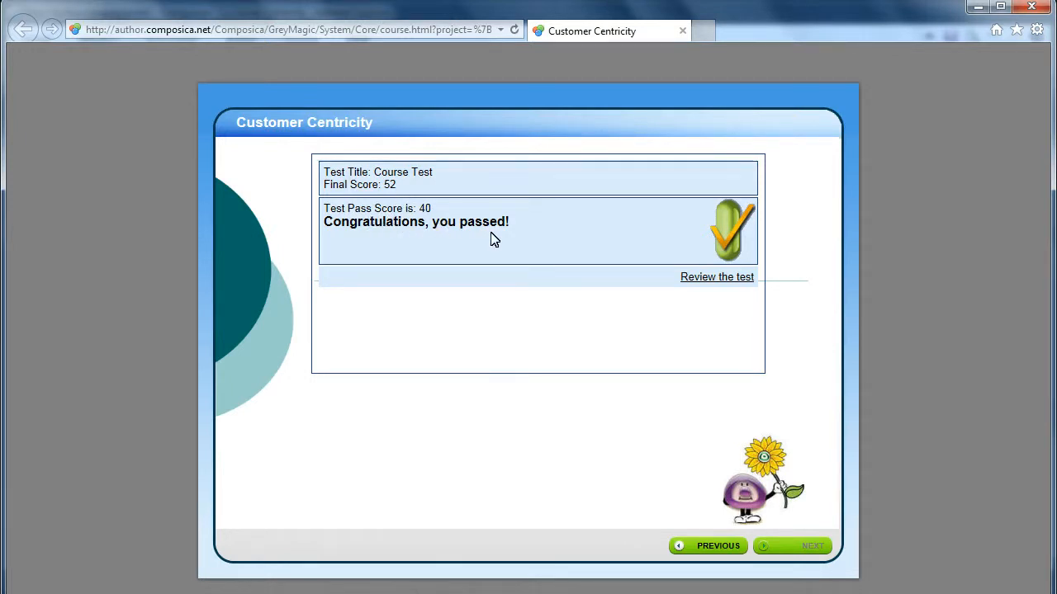
# Step: Review the completed test through both question pages to check the feedback on each answer, and close the preview
pyautogui.click(724, 280)
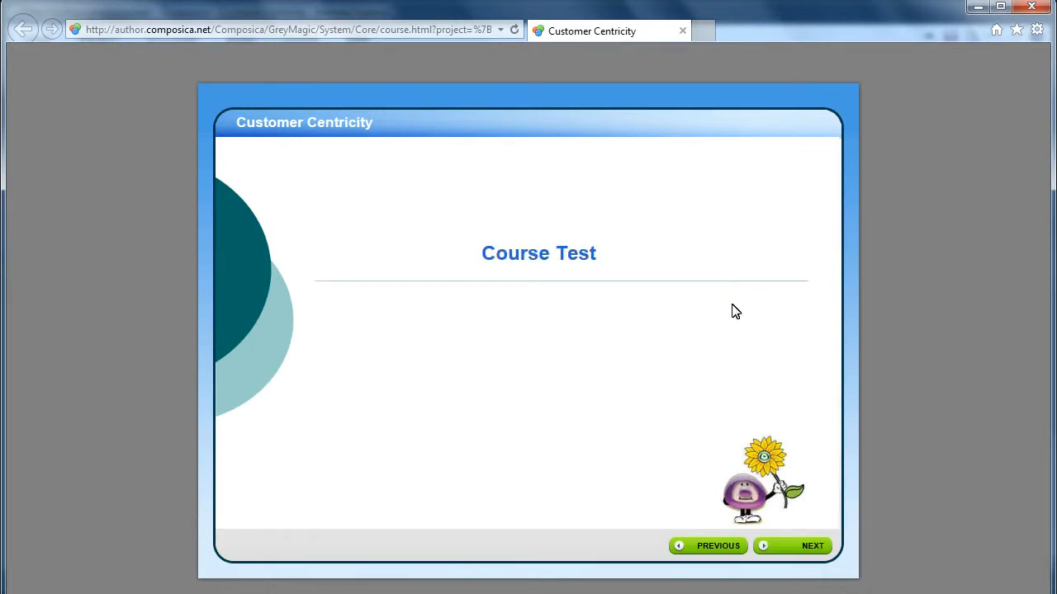
pyautogui.click(808, 540)
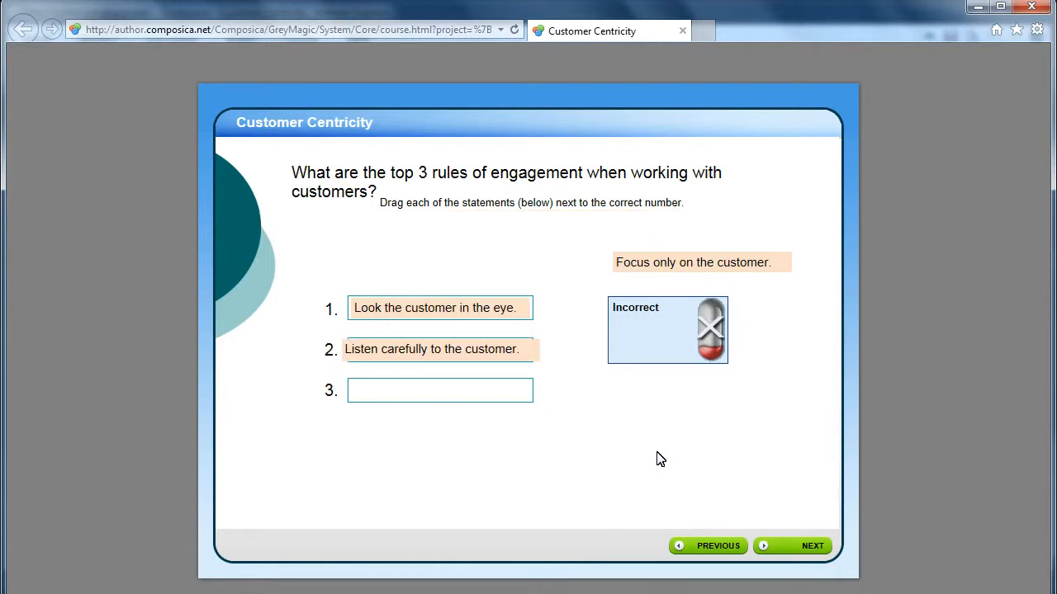
pyautogui.click(791, 541)
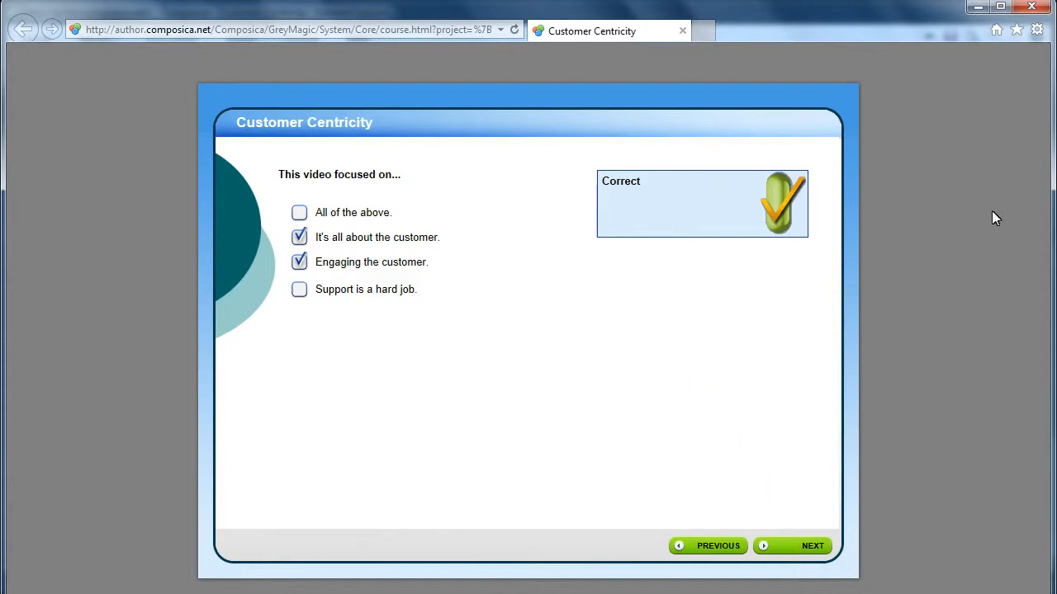
pyautogui.click(1031, 7)
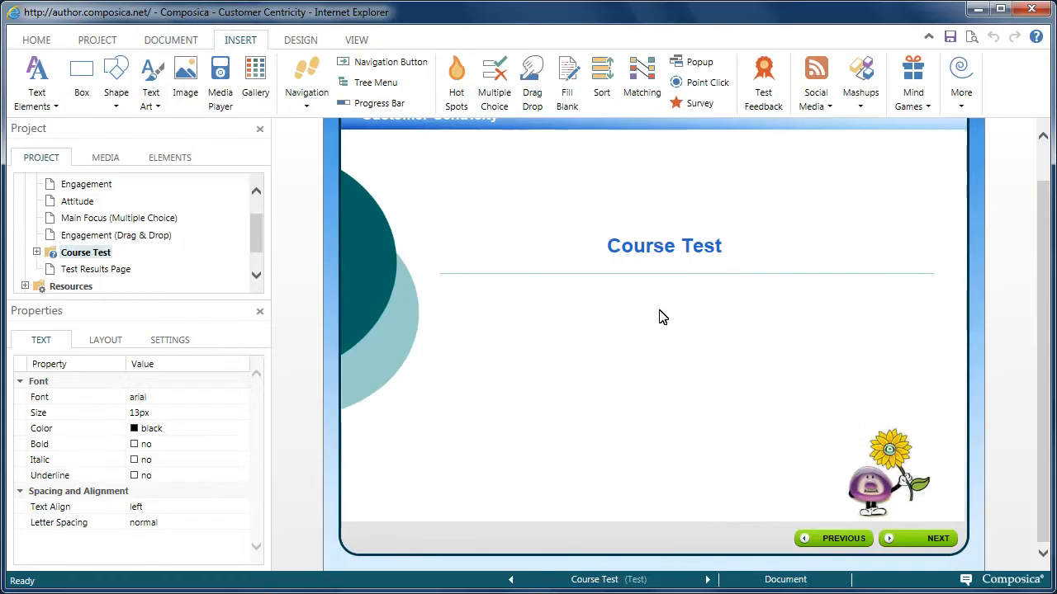
# Step: Open the Project Manager and examine the settings of the Course Test and its Chapter 1 section, ending on the Course Test
pyautogui.click(36, 39)
pyautogui.click(31, 78)
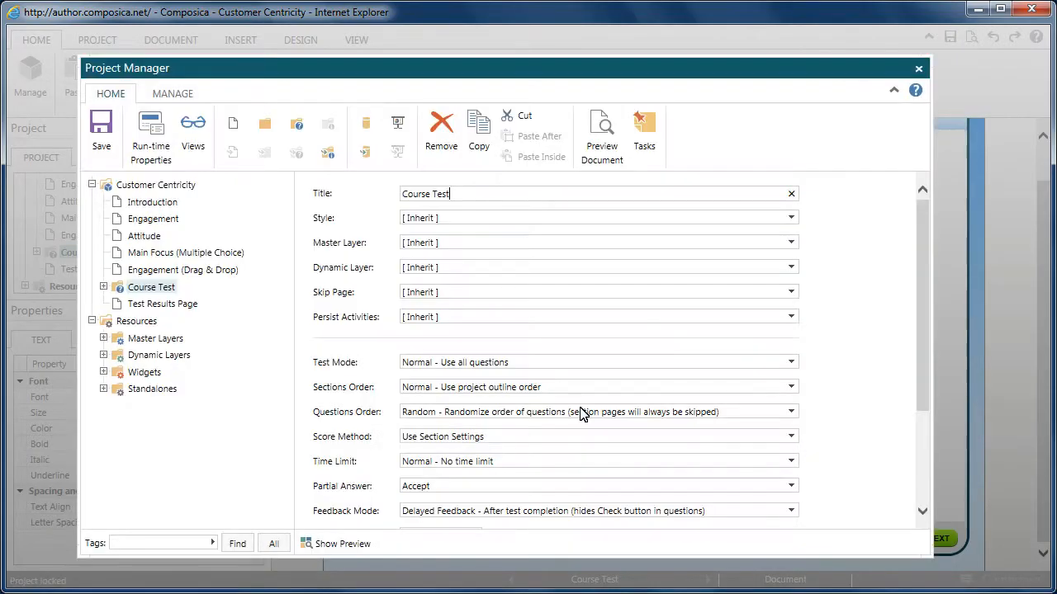
pyautogui.click(144, 286)
pyautogui.scroll(-4, 916, 358)
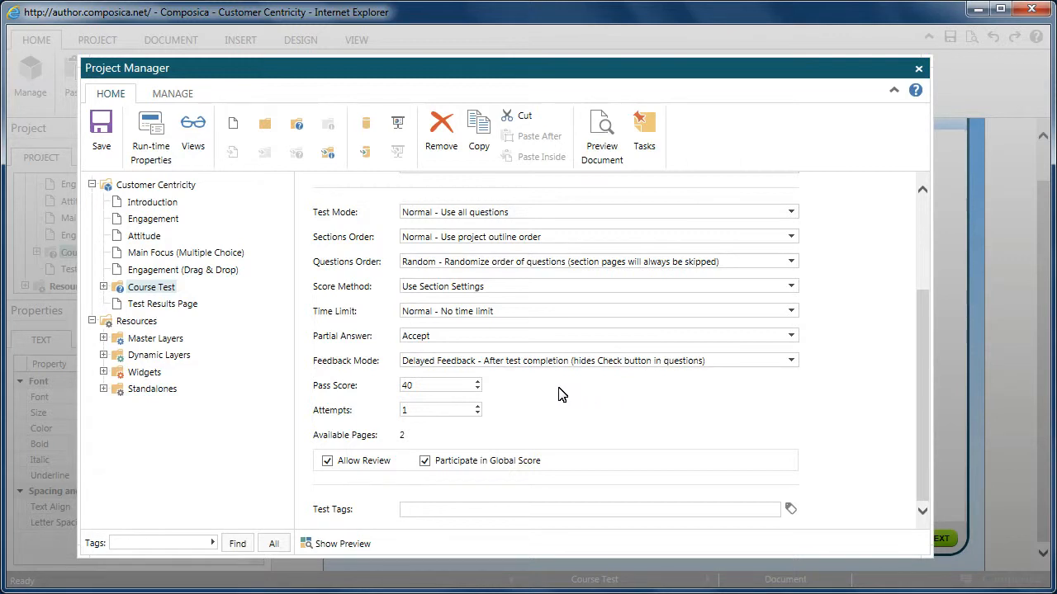
pyautogui.click(103, 288)
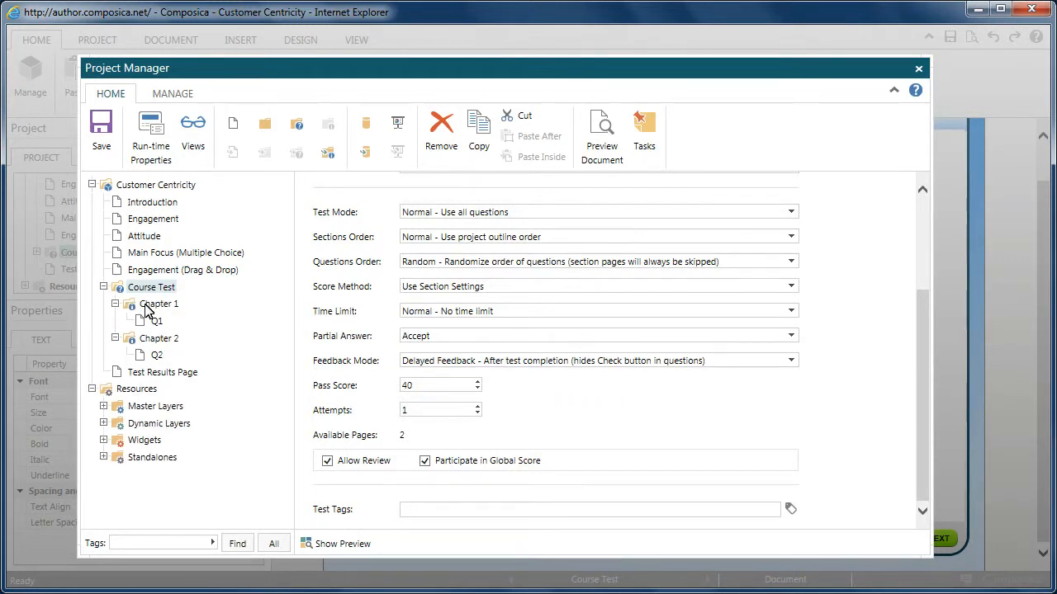
pyautogui.click(151, 304)
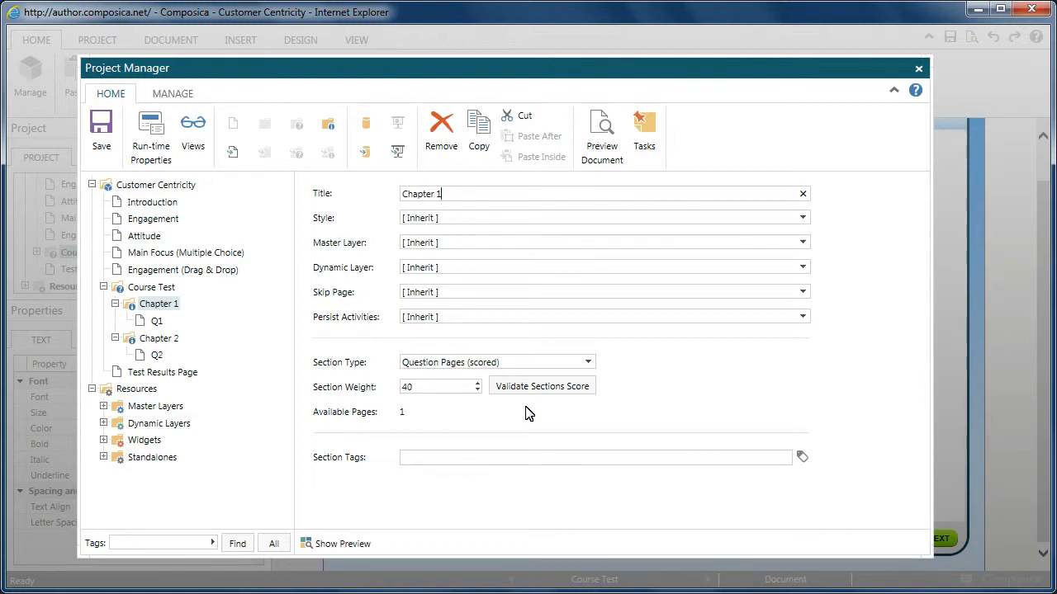
pyautogui.click(168, 288)
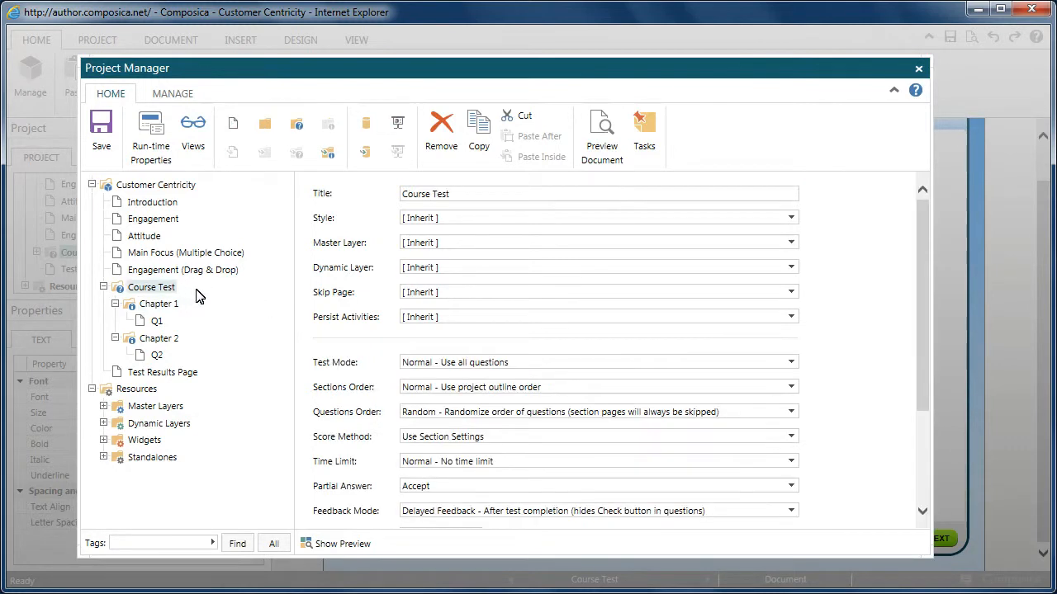